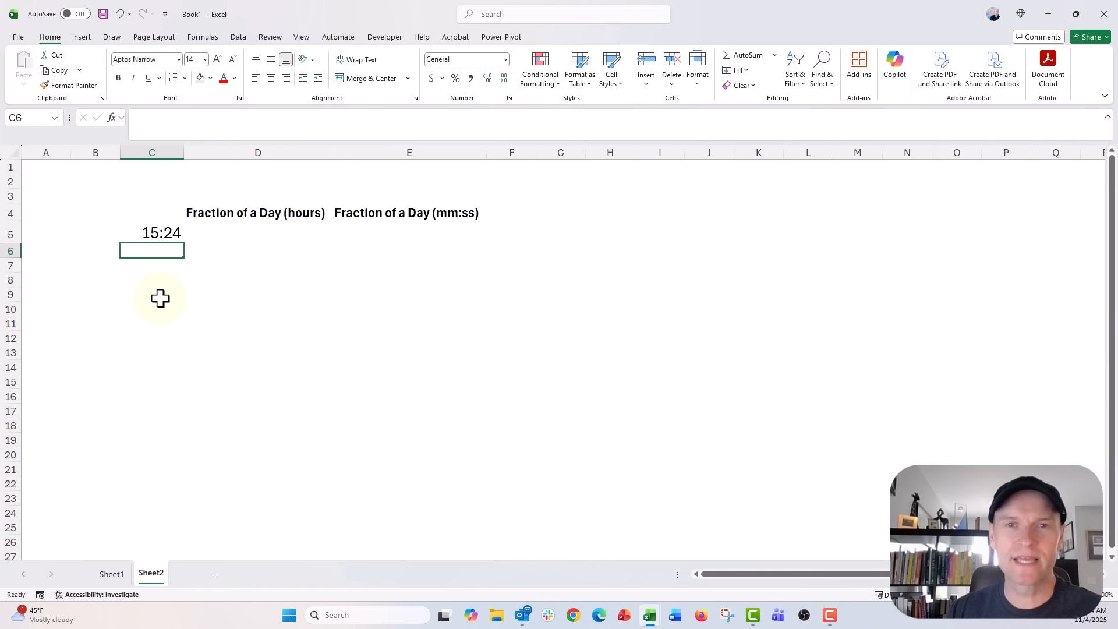
Step: Enter the time 15:24 in cell C6
type("25:24")
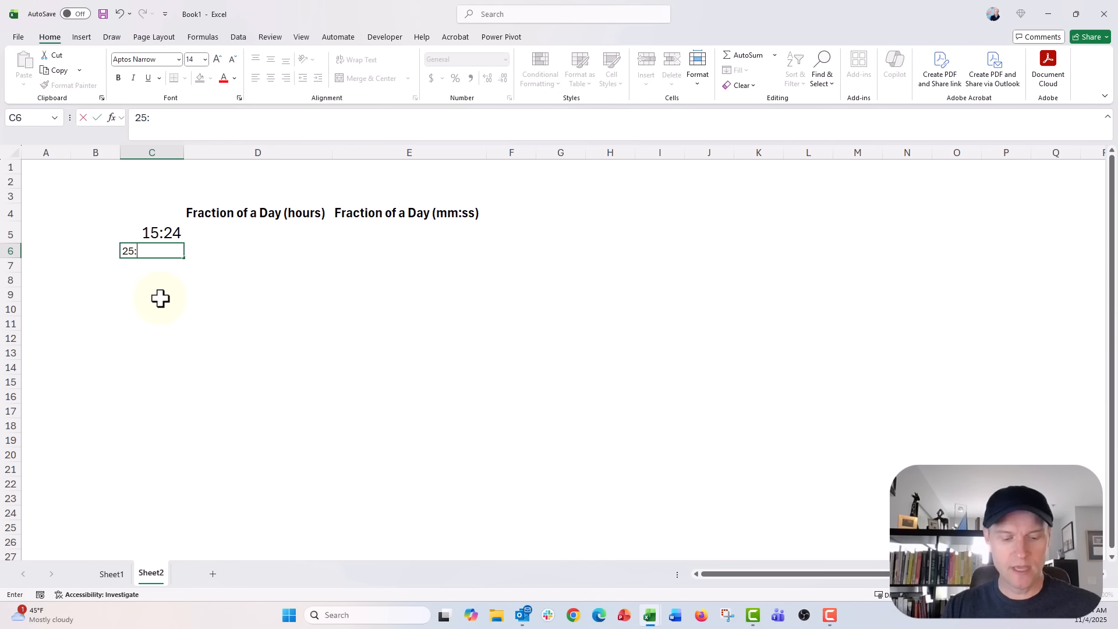
key("BackSpace")
key("BackSpace")
key("BackSpace")
key("BackSpace")
key("BackSpace")
type("14:")
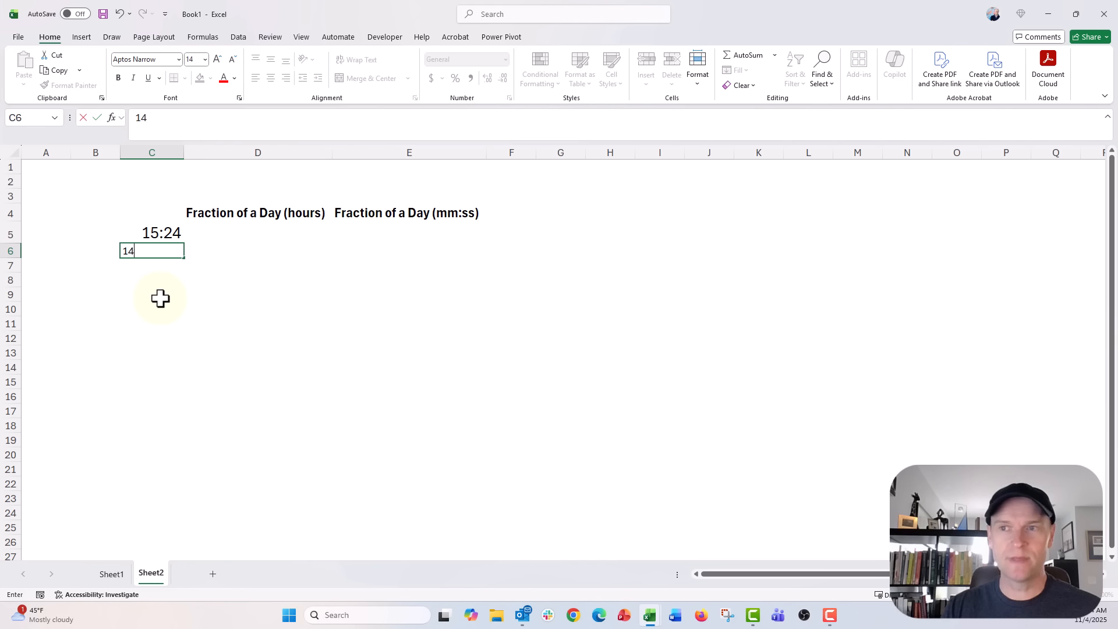
key("BackSpace")
key("BackSpace")
type("5:24")
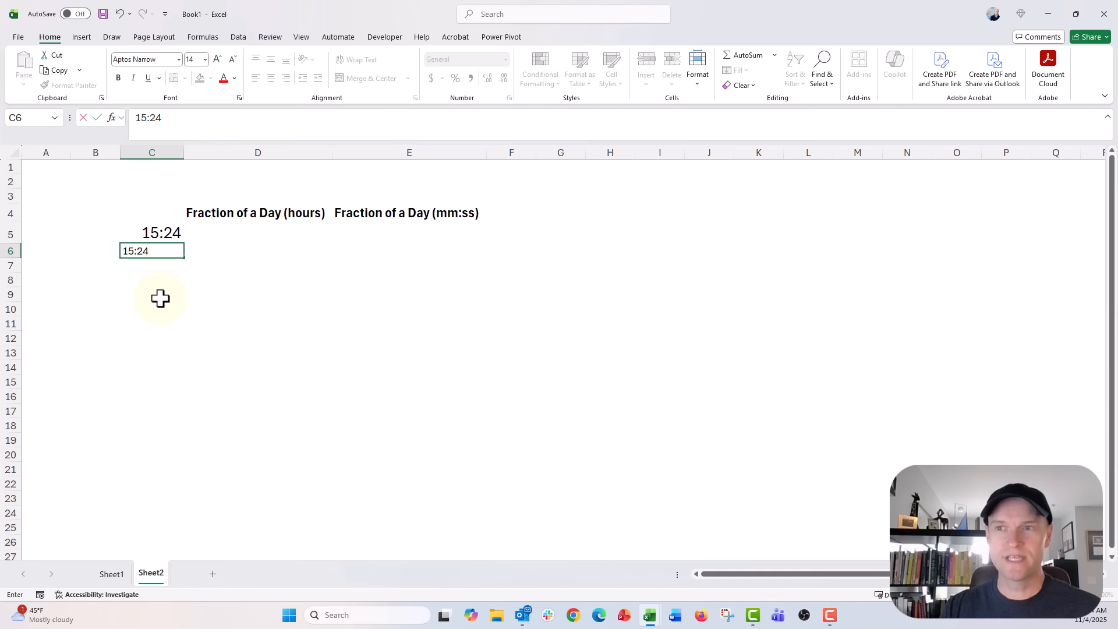
key("Return")
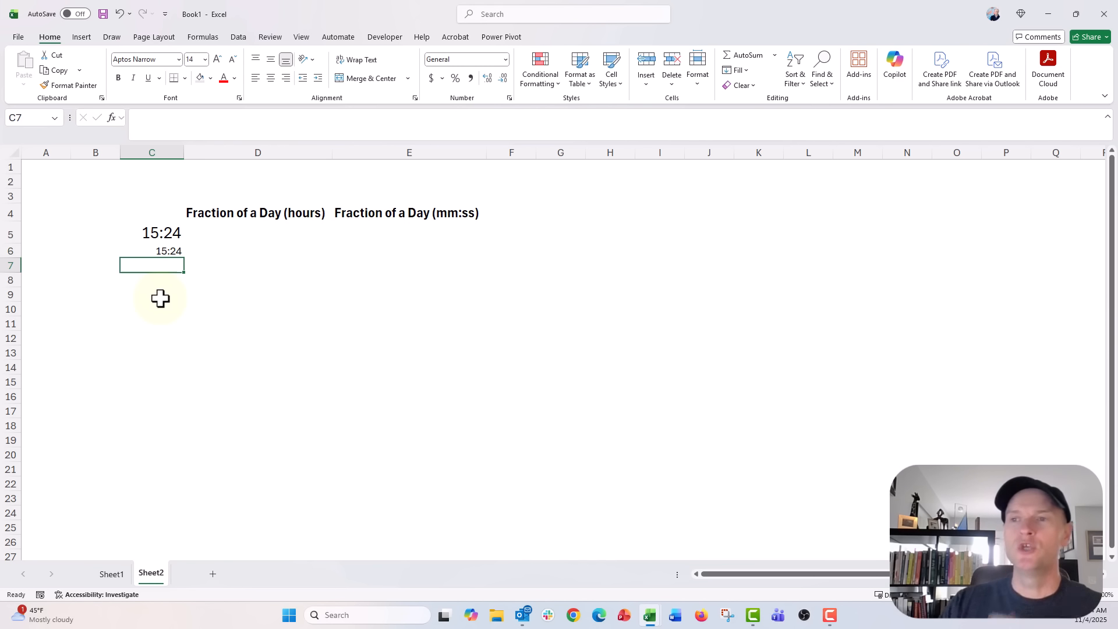
Step: Inspect the number format of cell C6 in the Format Cells dialog
left_click(152, 250)
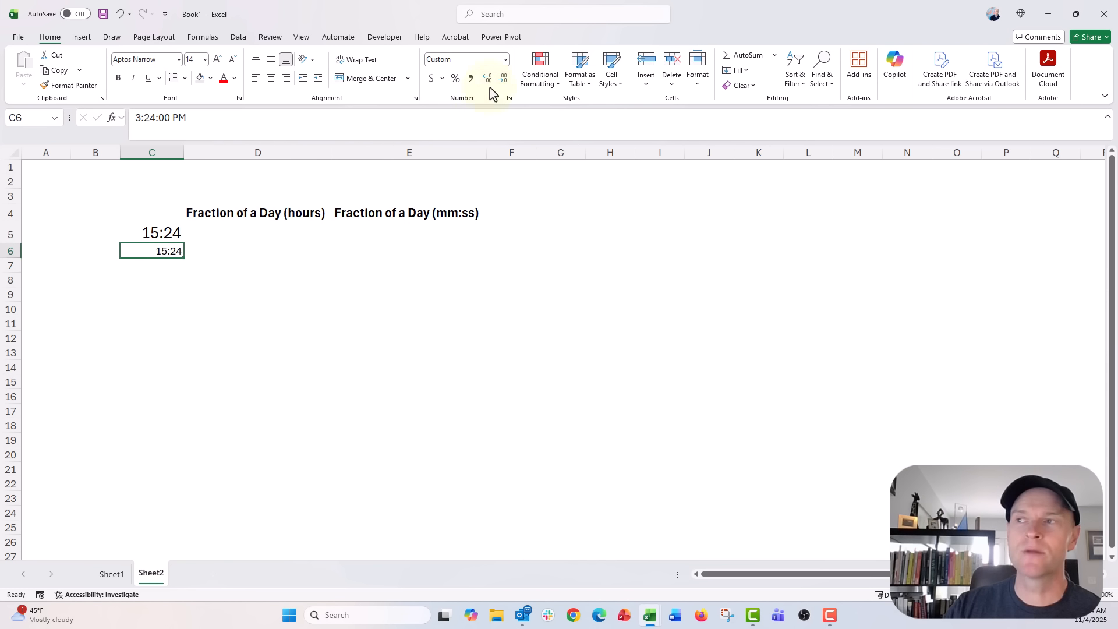
left_click(505, 59)
left_click(513, 391)
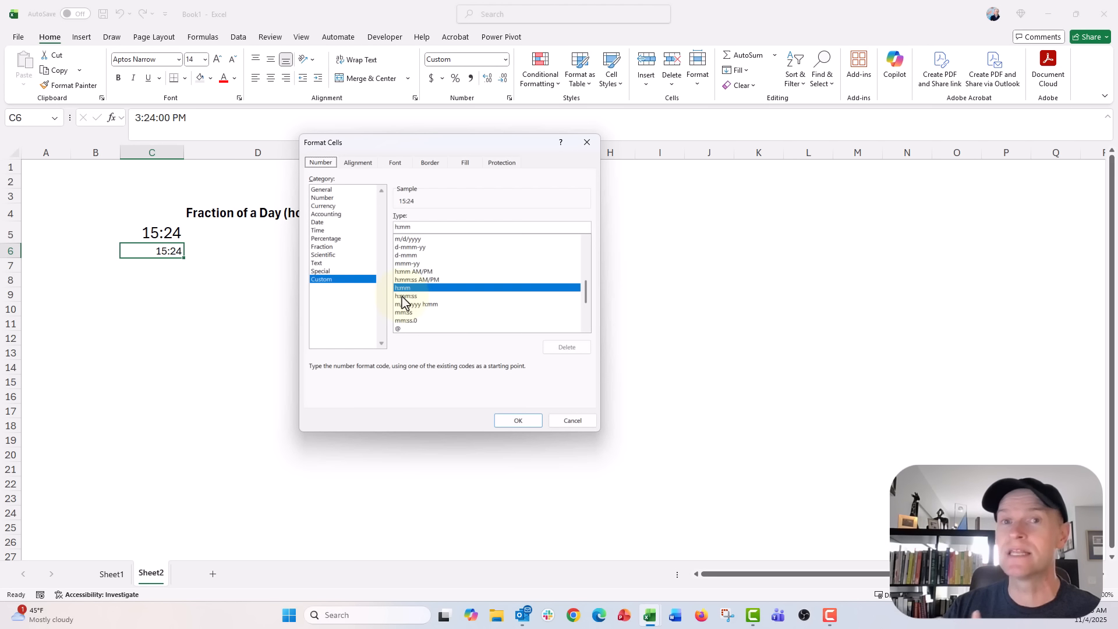
left_click(513, 421)
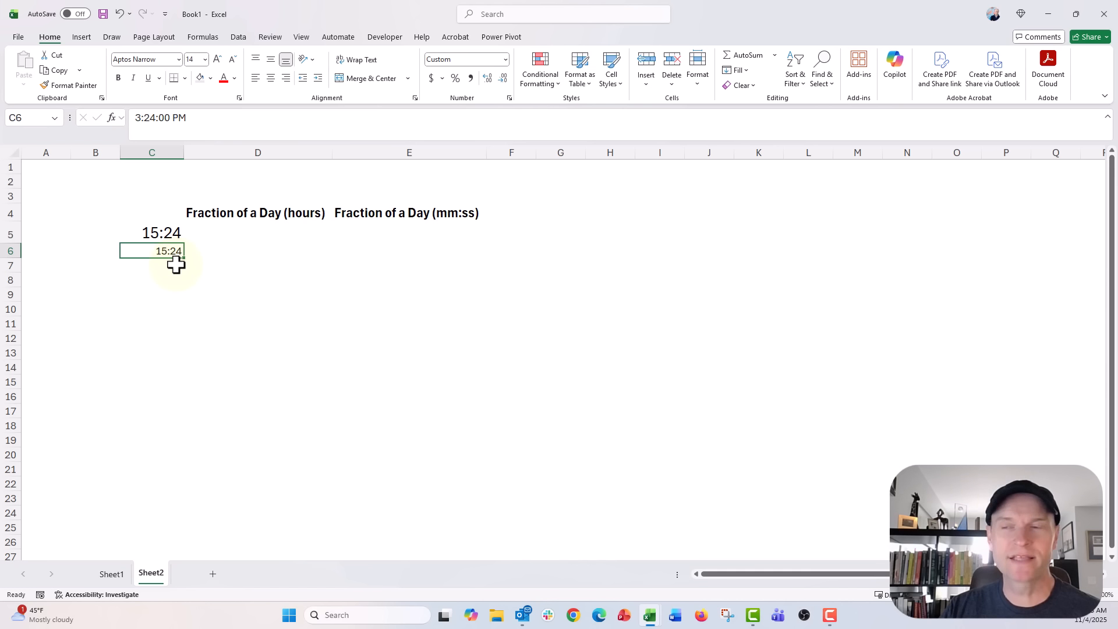
Step: Switch cell C6 to the Number format
left_click(505, 60)
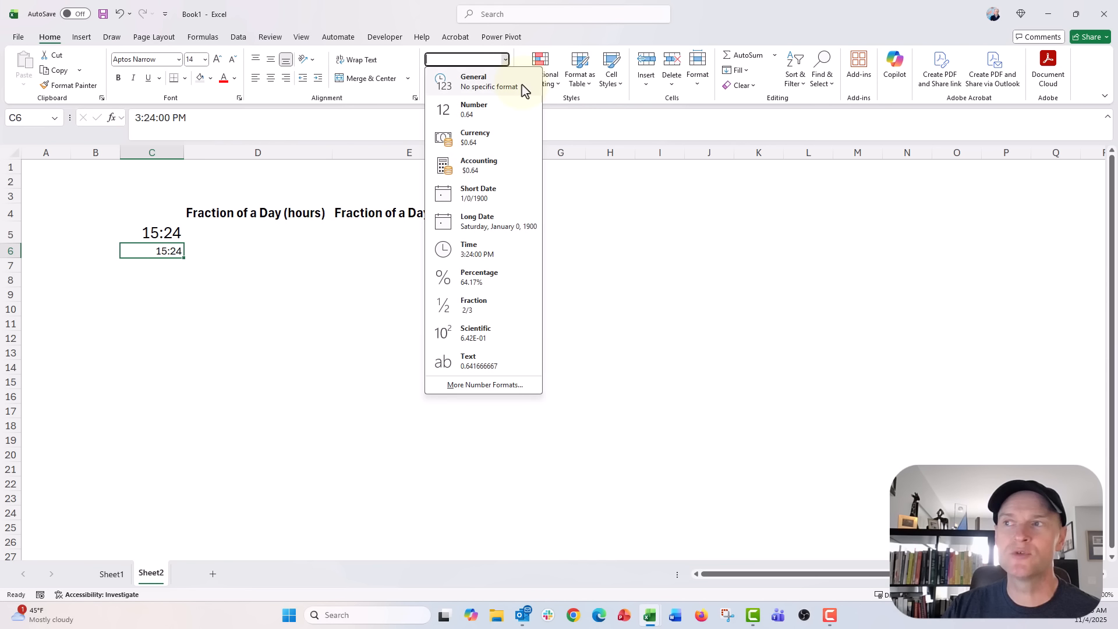
left_click(510, 112)
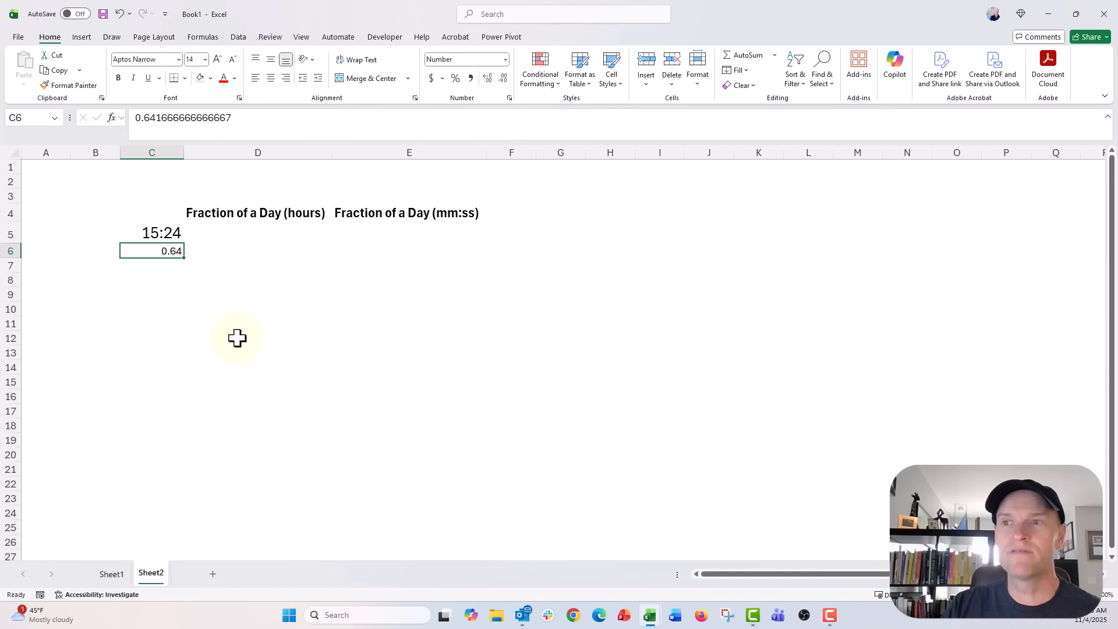
Step: Delete the contents of cell C6
left_click(216, 235)
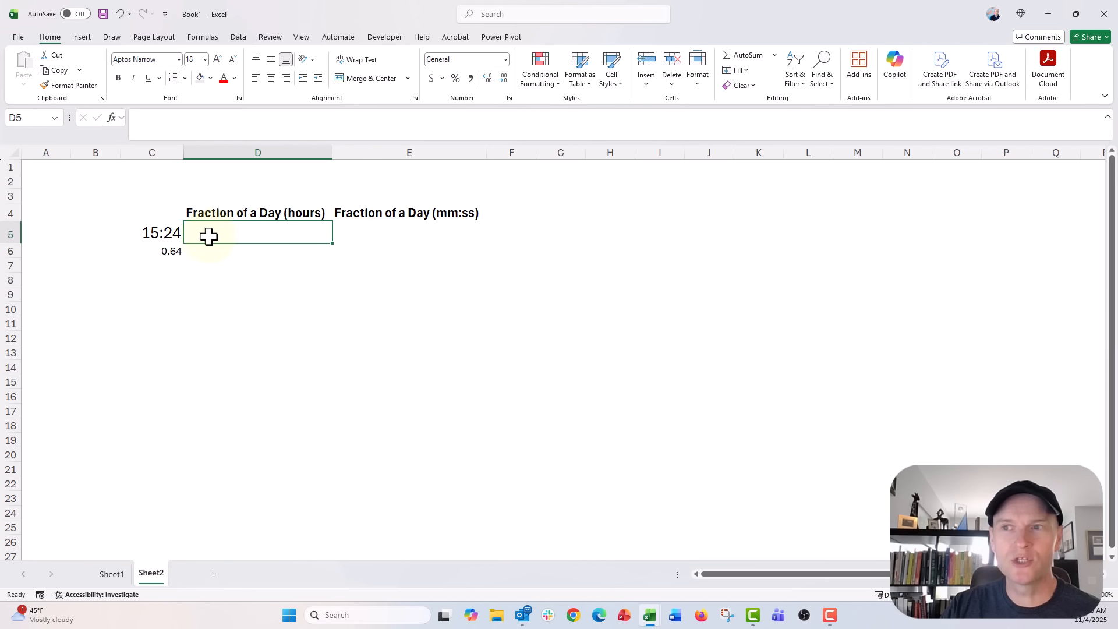
left_click(168, 251)
key("BackSpace")
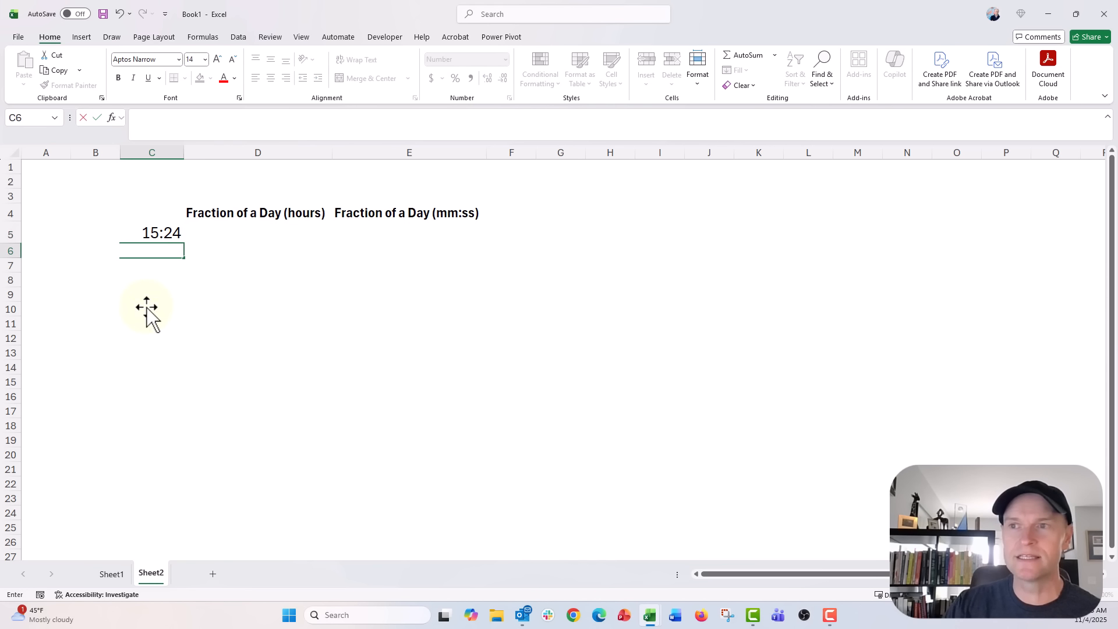
Step: Inspect the custom number format of cell C5 in the Format Cells dialog
left_click(143, 232)
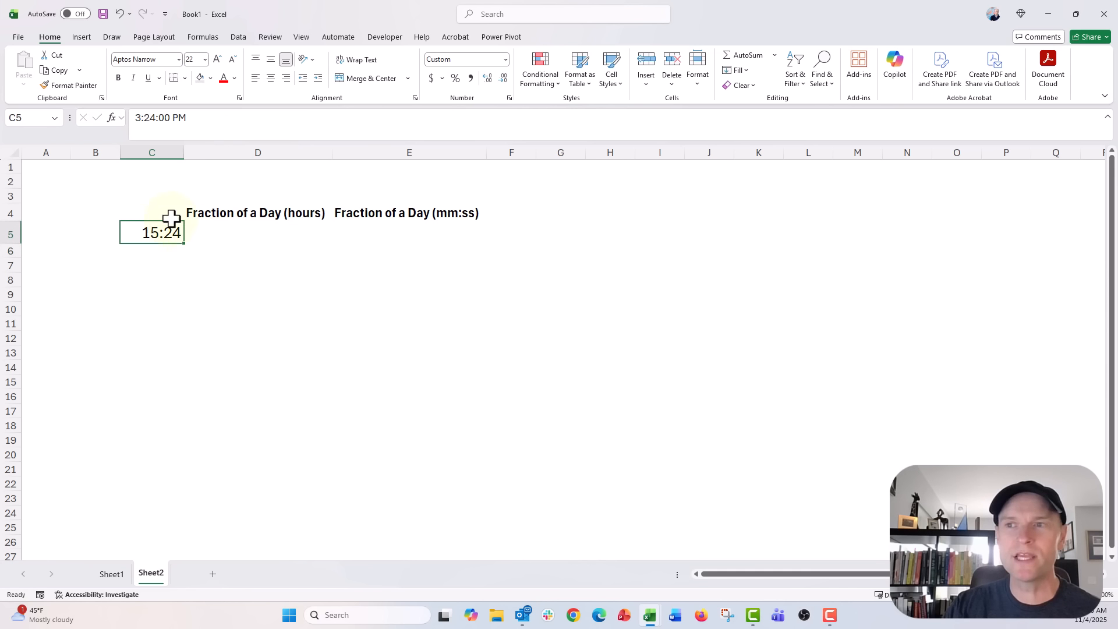
left_click(506, 62)
left_click(483, 385)
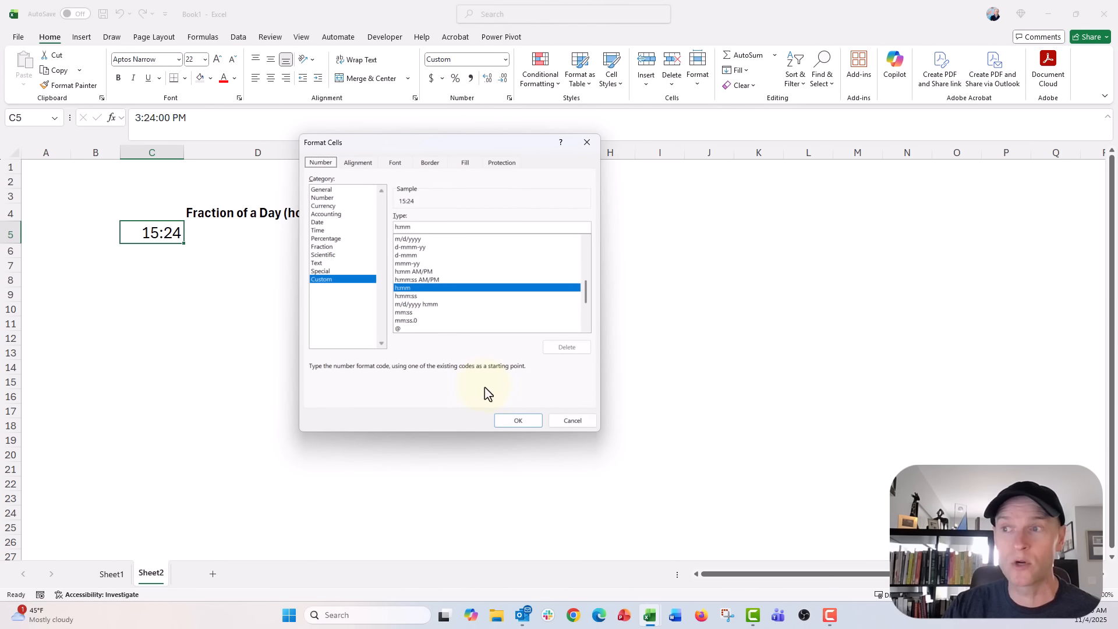
left_click(524, 421)
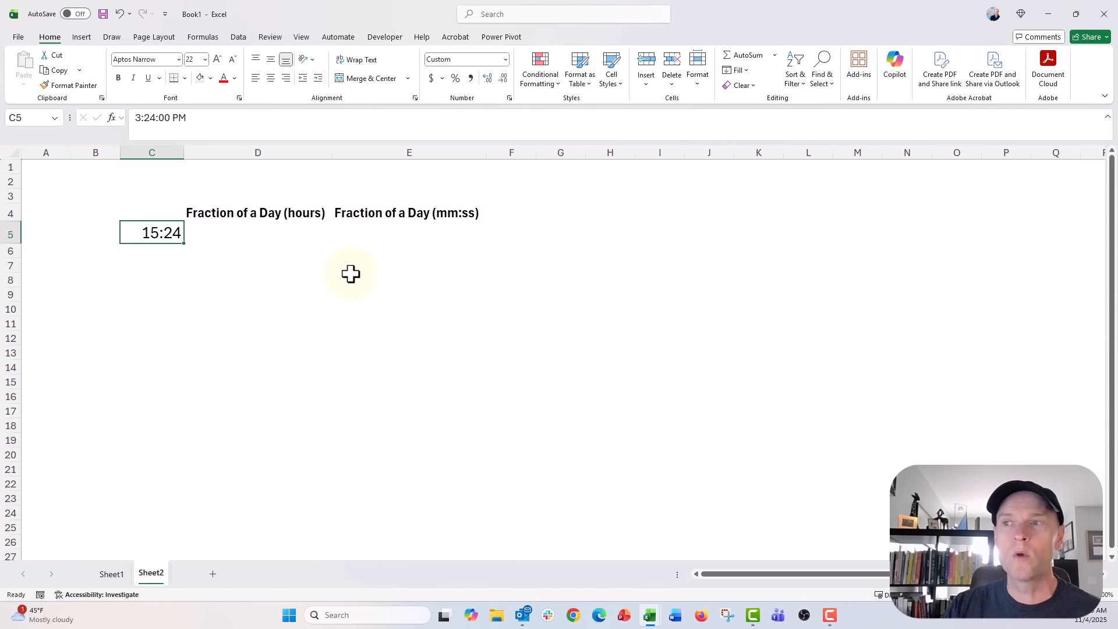
Step: Clear the Fraction of a Day (hours) heading and delete column D
left_click(277, 214)
key("BackSpace")
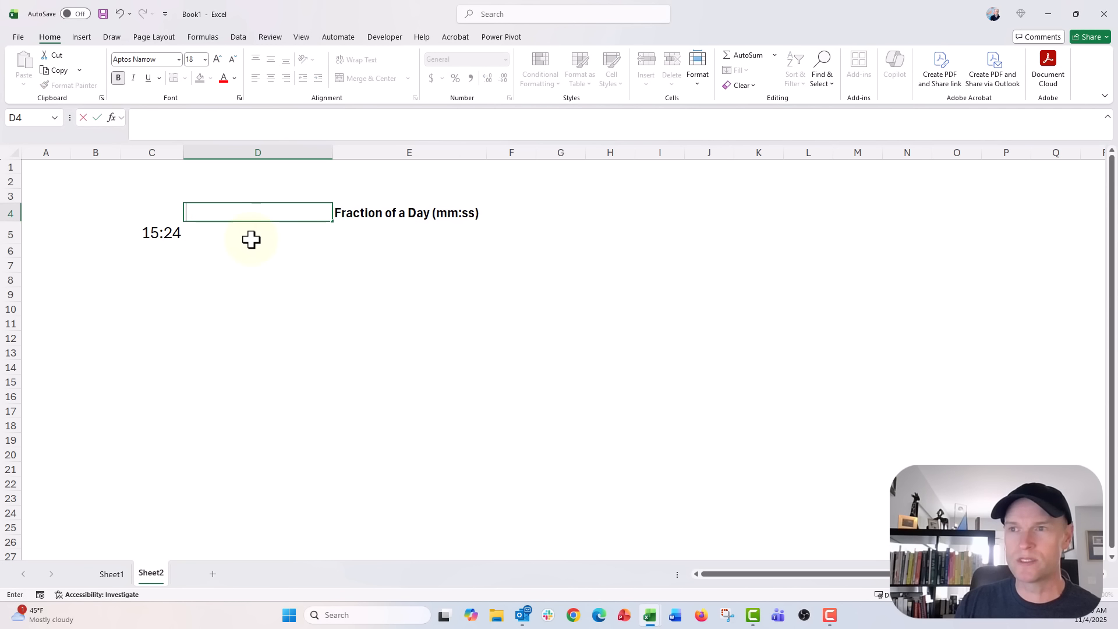
left_click(251, 239)
key("Up")
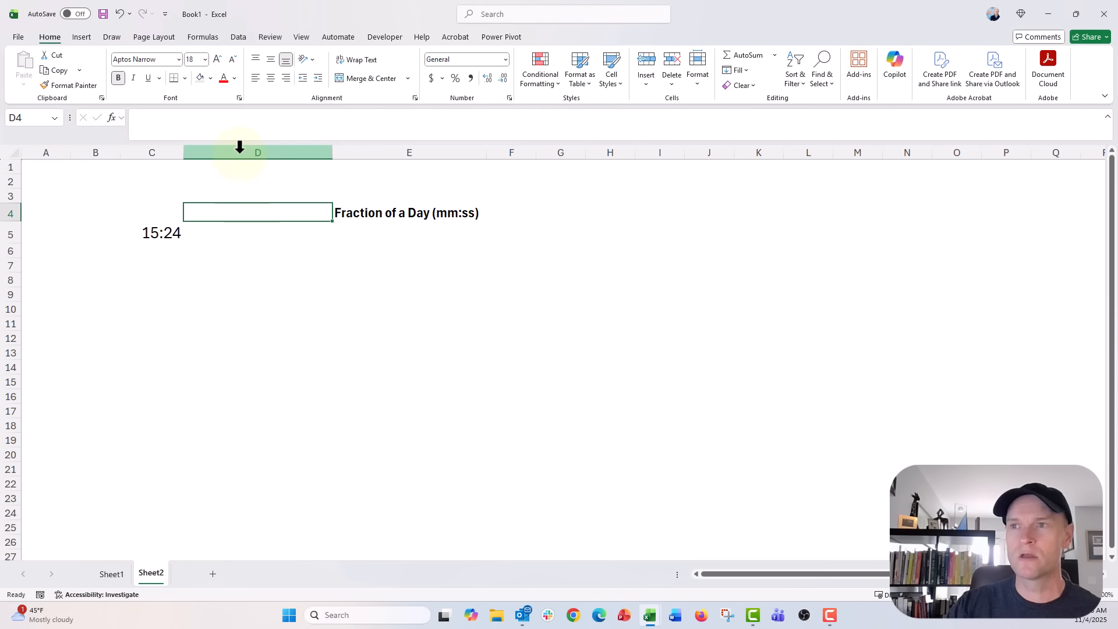
right_click(240, 150)
left_click(275, 310)
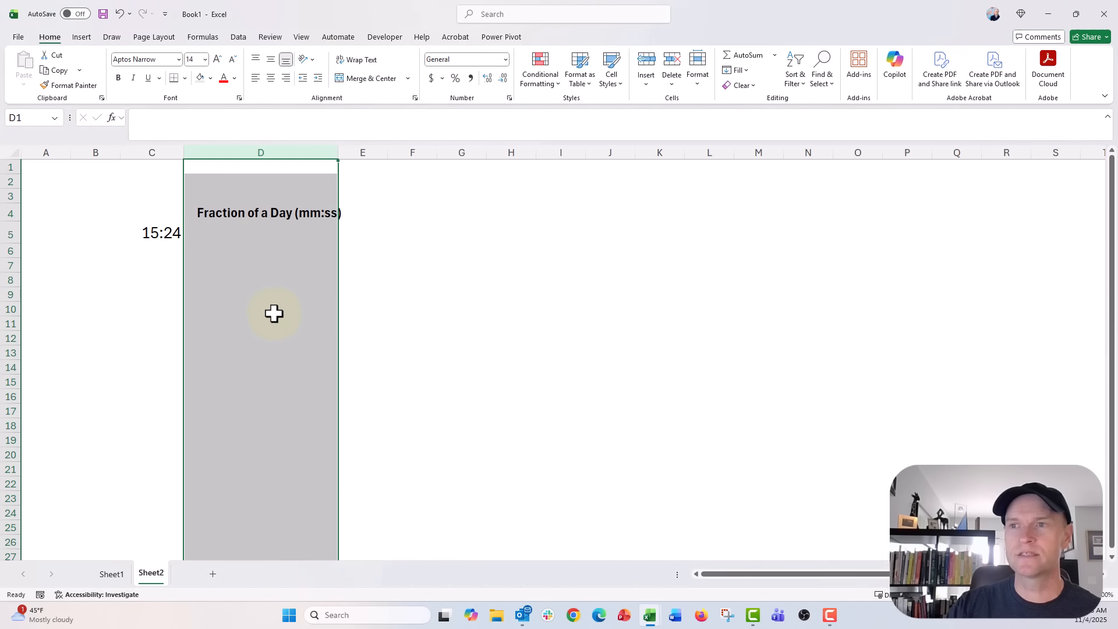
Step: Enter the formula =C5/86400*1440 in cell D5
left_click(209, 231)
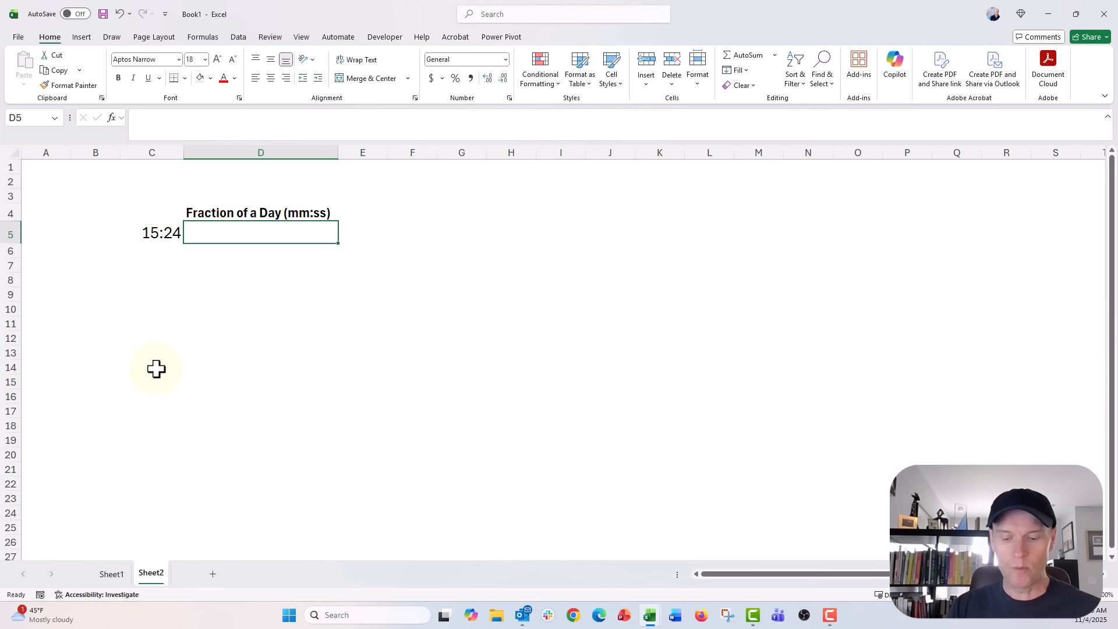
type("=")
key("Left")
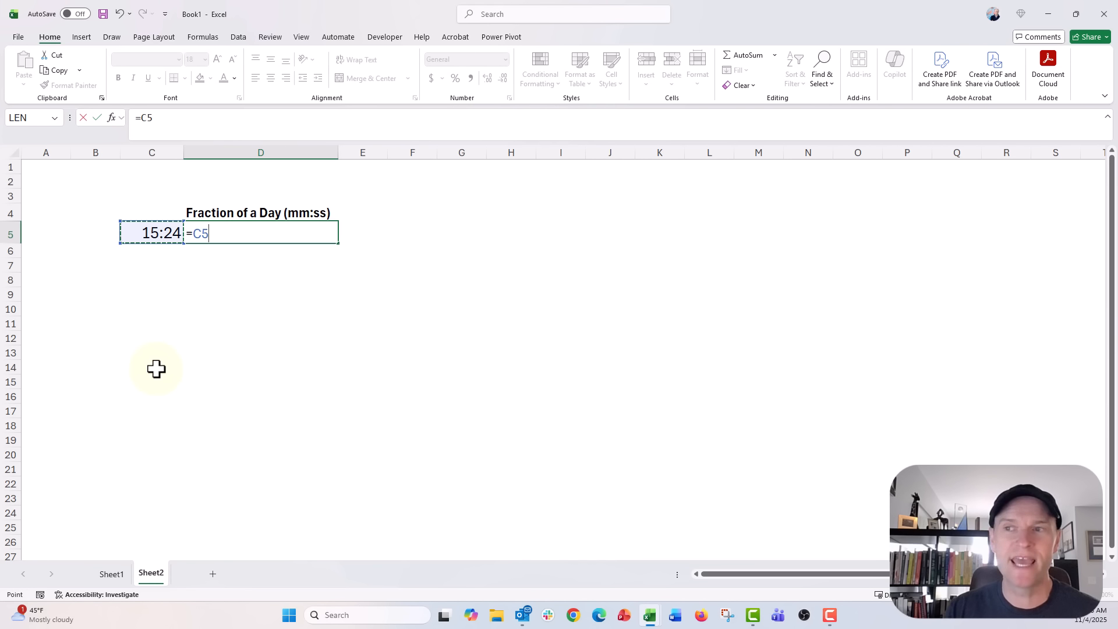
type("/")
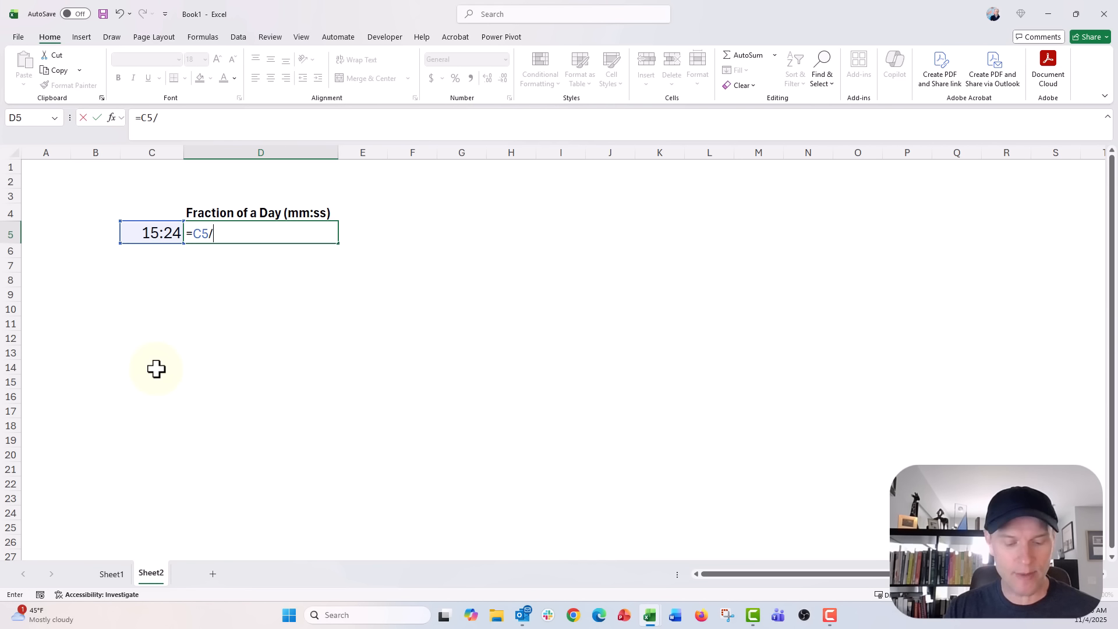
type("86400")
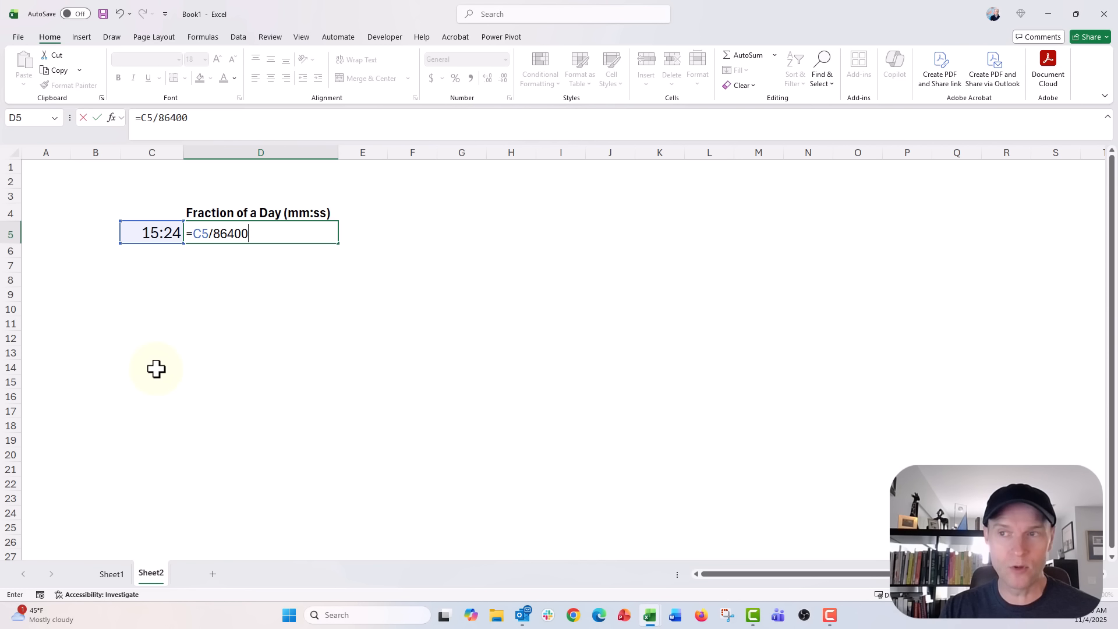
type("*")
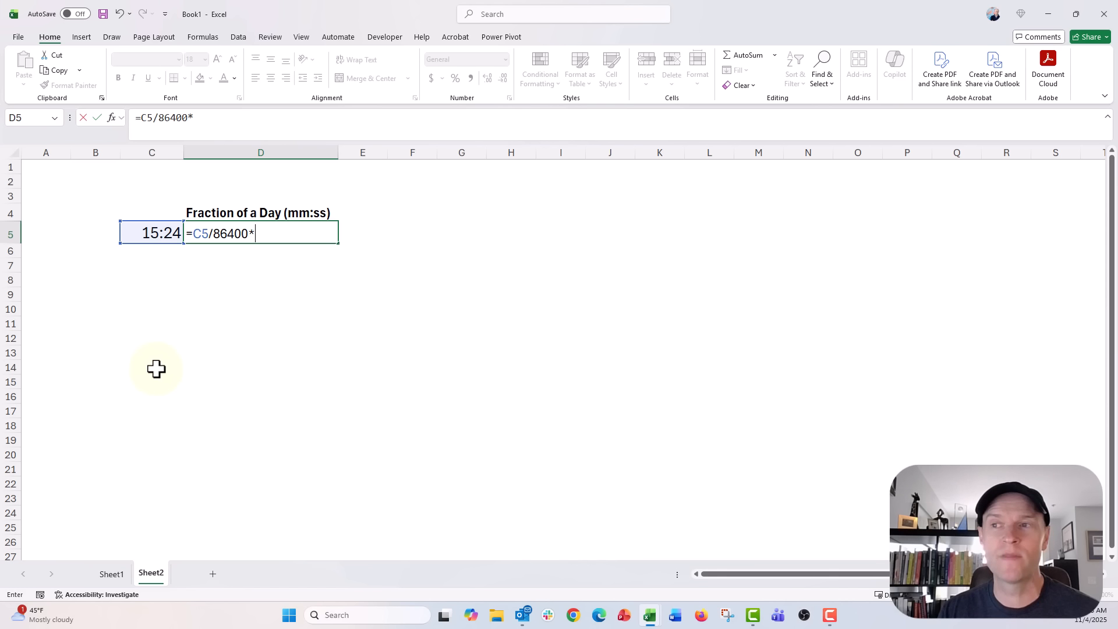
type("154")
key("BackSpace")
key("BackSpace")
type("440")
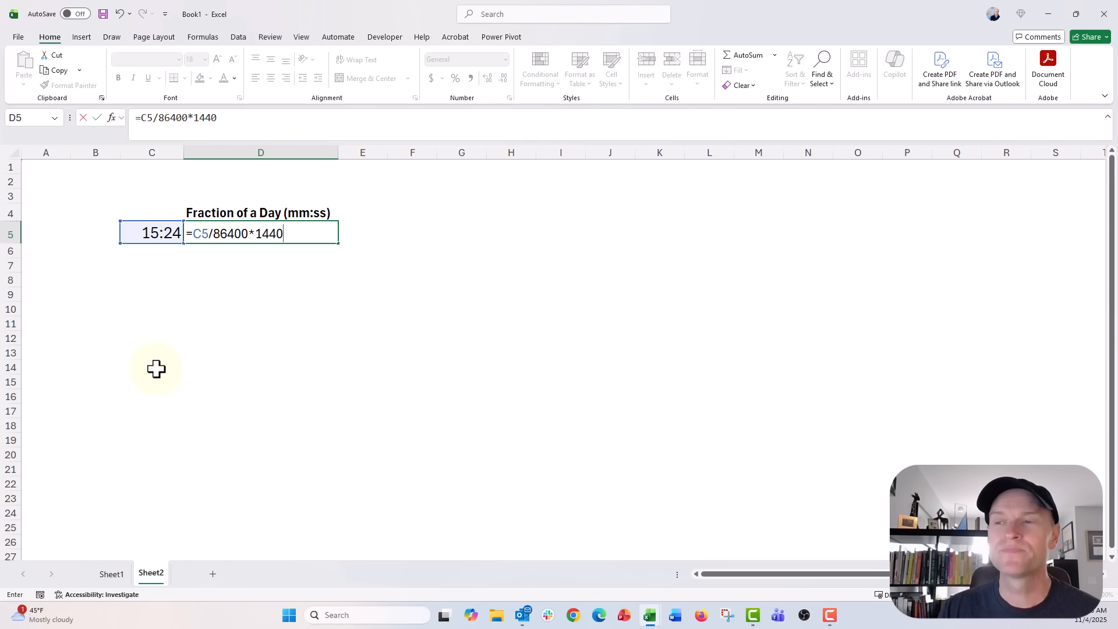
key("Return")
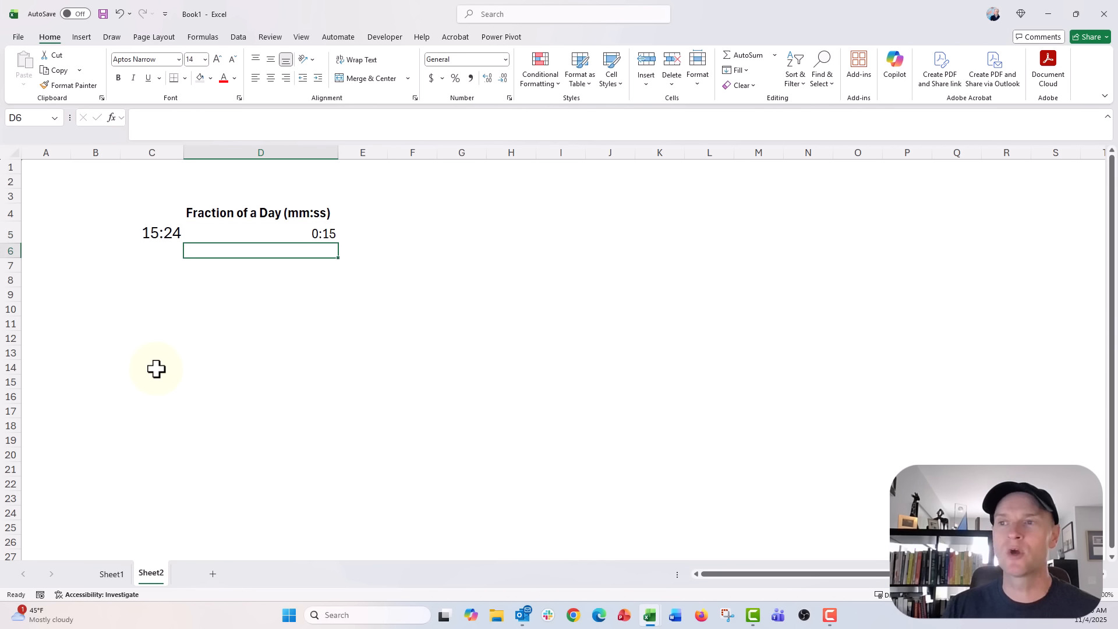
Step: Apply the custom mm:ss number format to cell D5
key("Up")
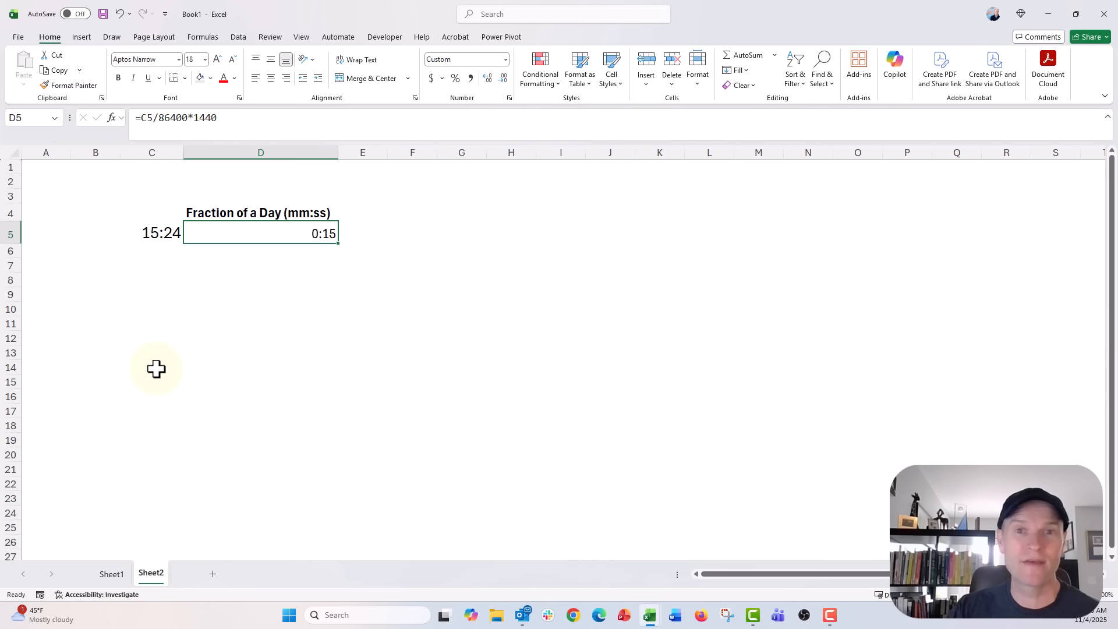
left_click(505, 60)
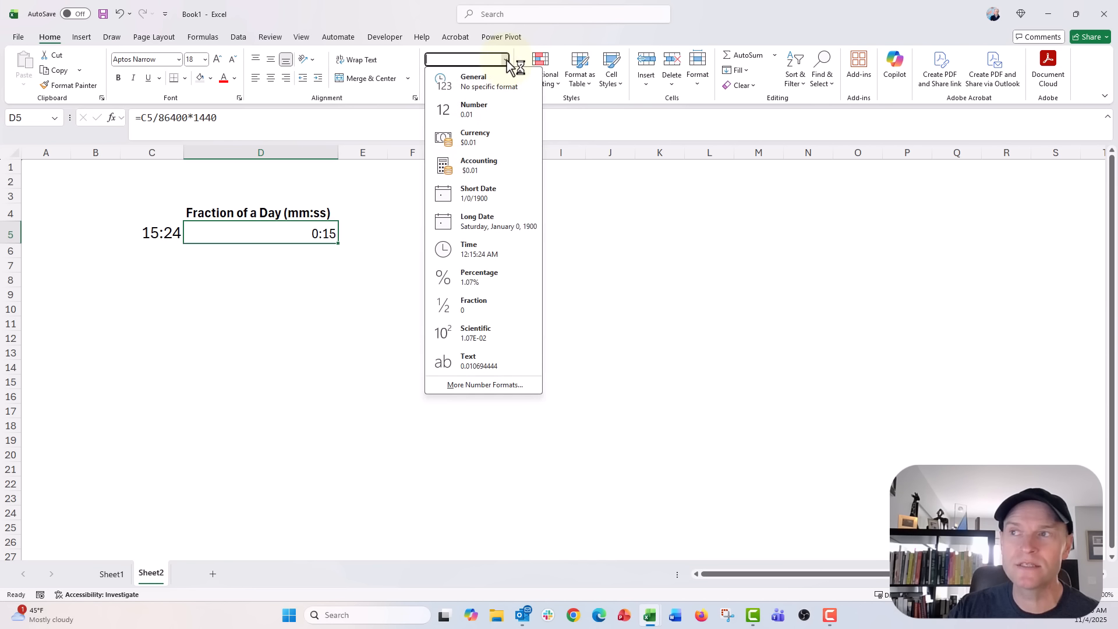
left_click(505, 385)
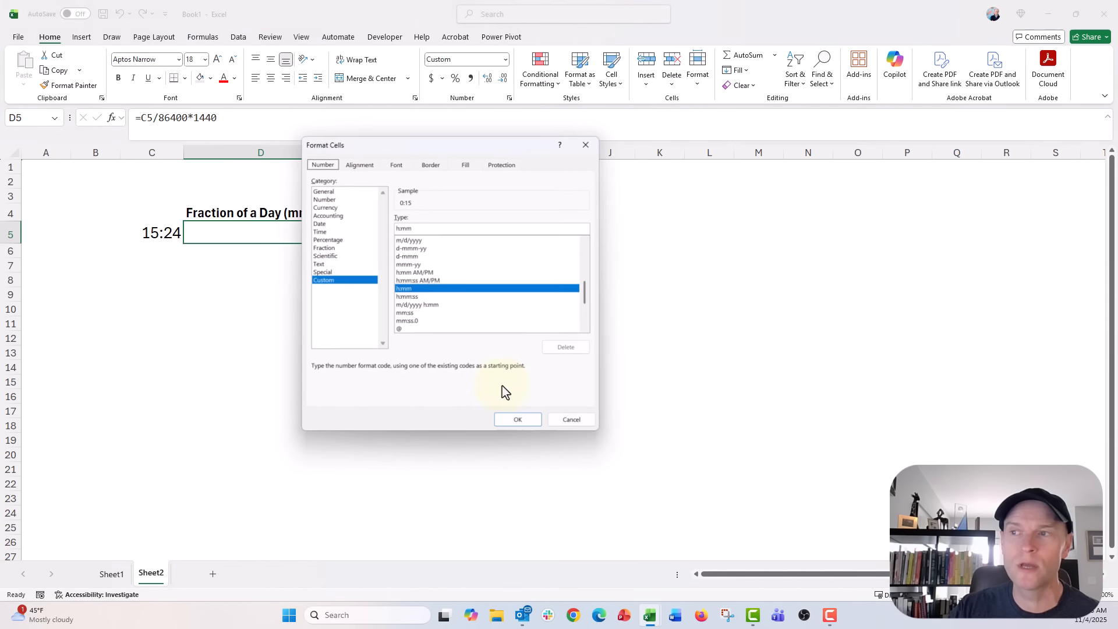
left_click(414, 315)
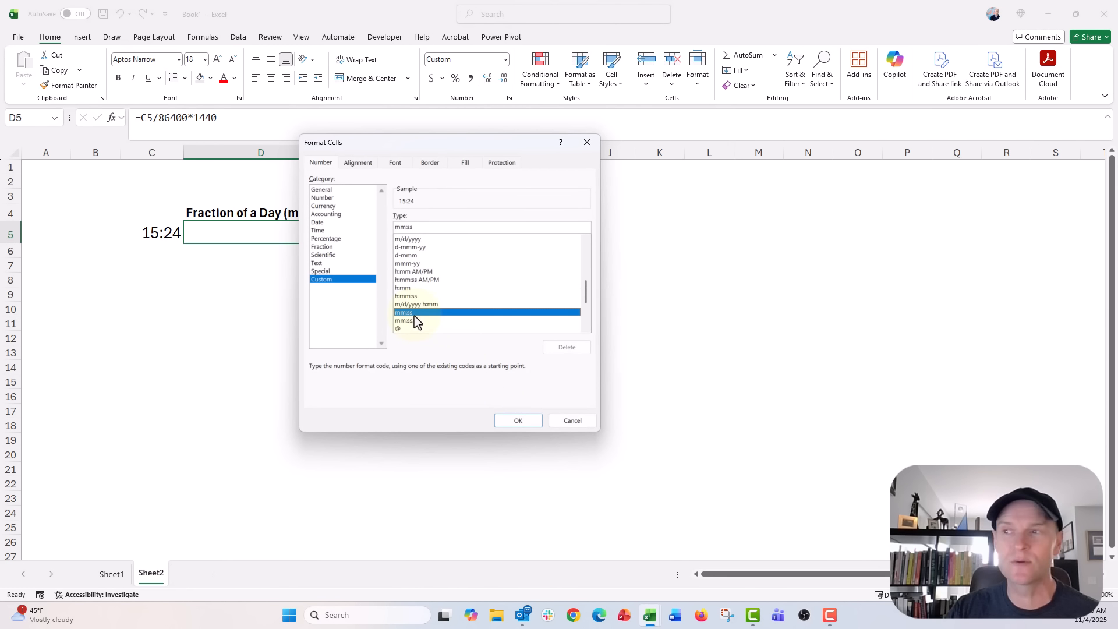
left_click(500, 421)
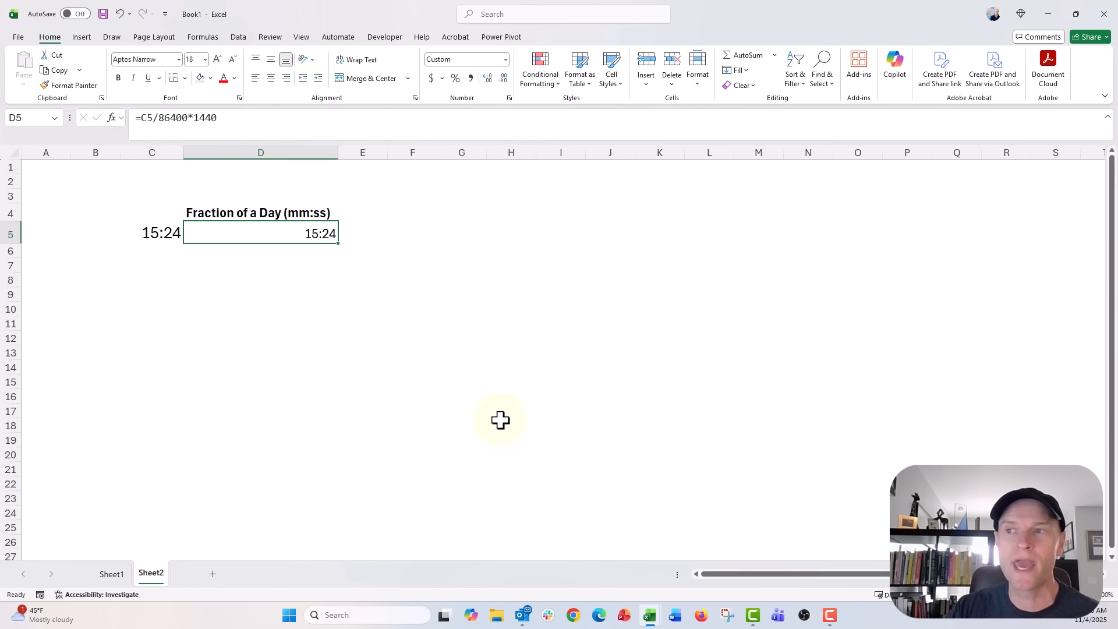
Step: Compare the values and formulas of cells C5 and D5
key("Return")
left_click(273, 237)
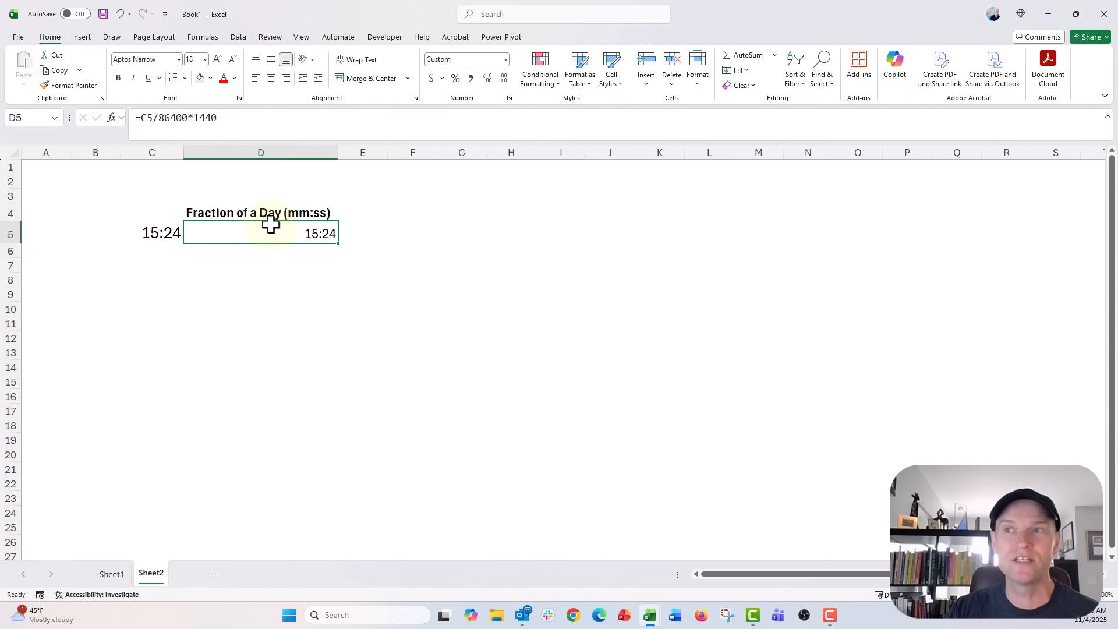
left_click(139, 232)
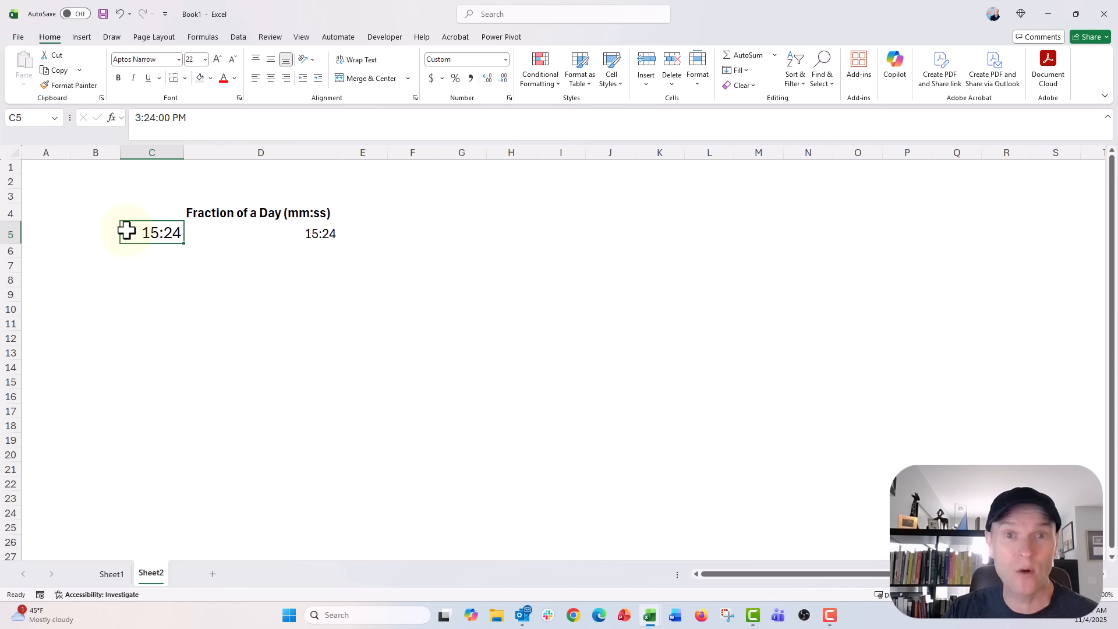
left_click(204, 234)
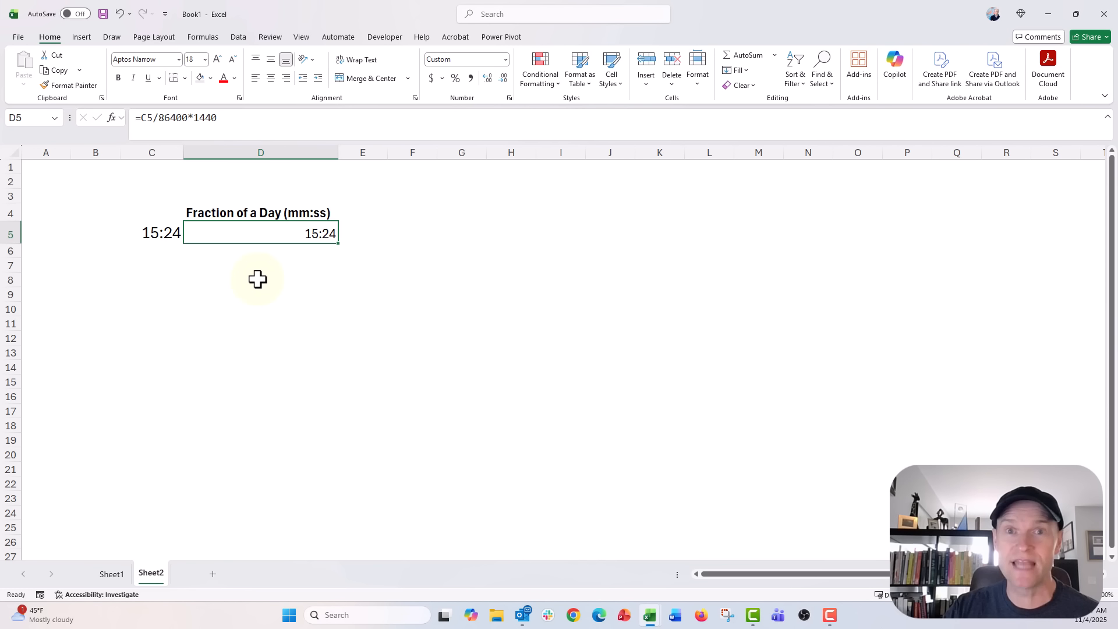
Step: Switch to Sheet1 and select the Hummingbird Exhibit times in B4:B20
left_click(112, 575)
left_click_drag(152, 210, 143, 446)
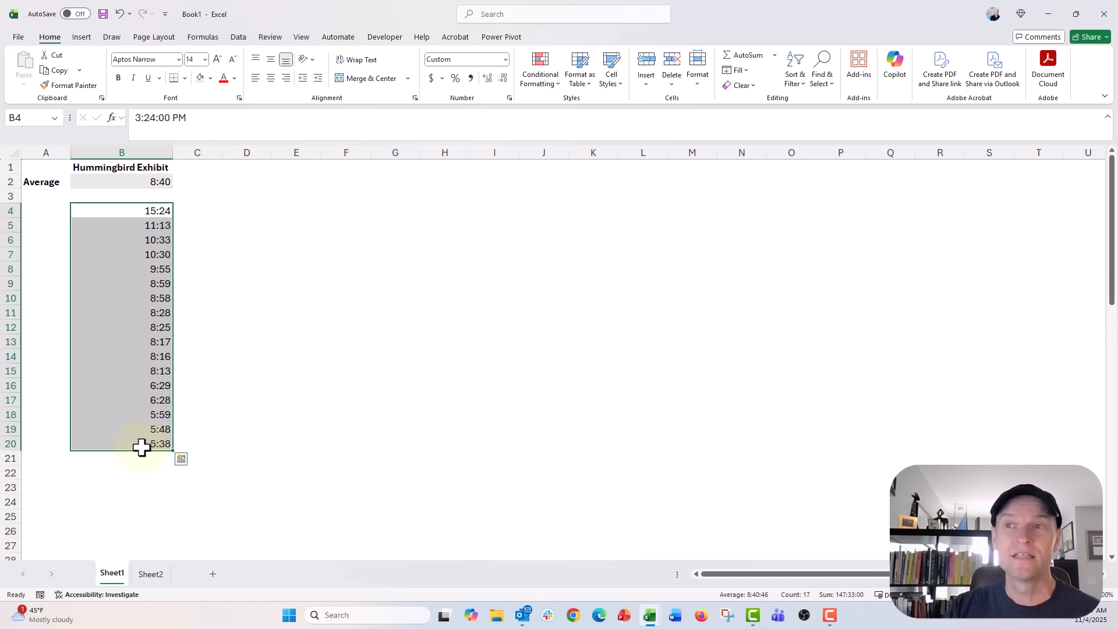
Step: Enter the formula =B4/86400*1440 in cell C4 and fill it down through C20
left_click(198, 214)
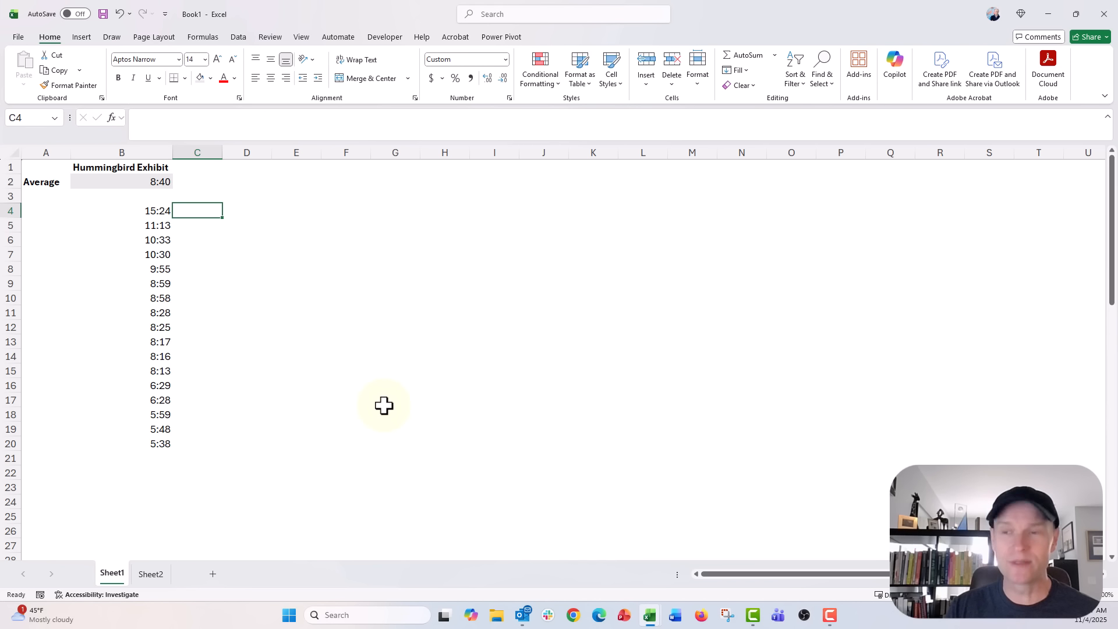
type("=")
key("Left")
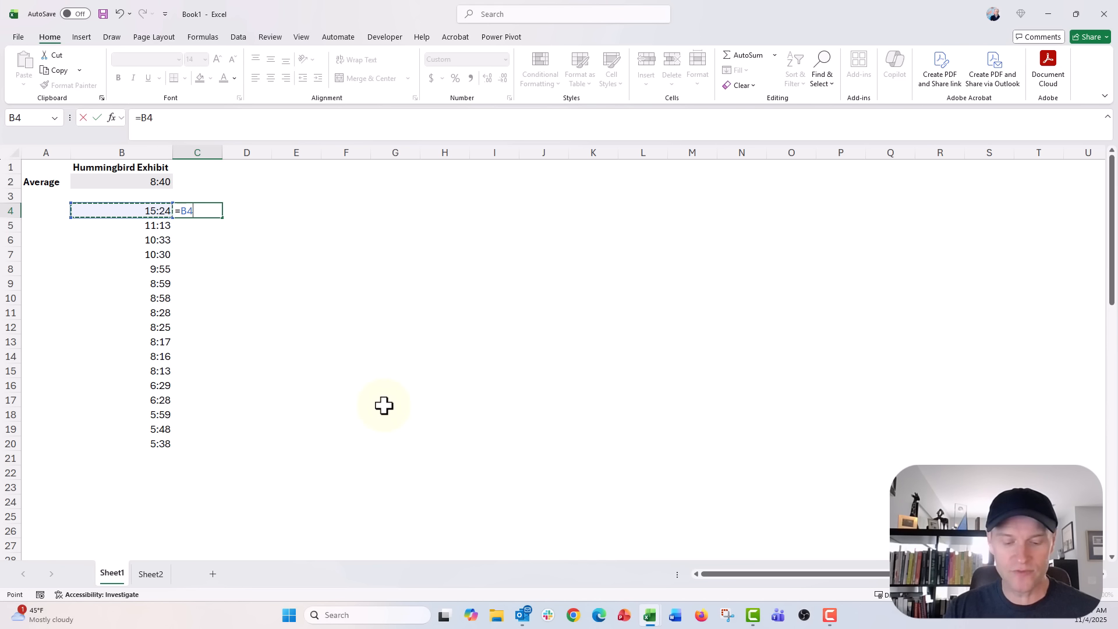
type("/")
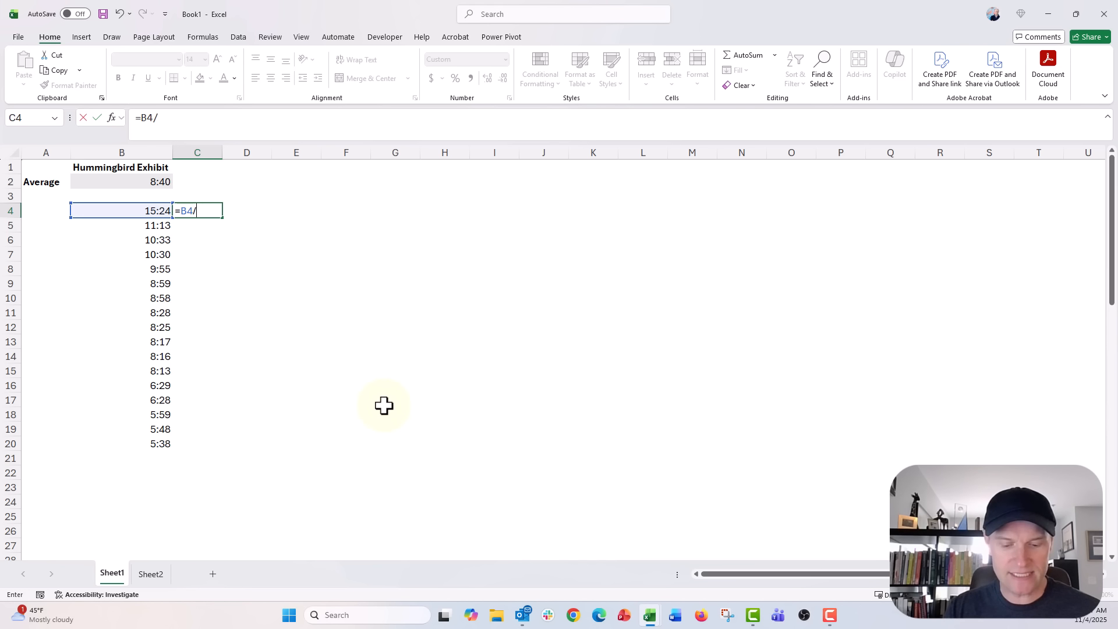
type("864")
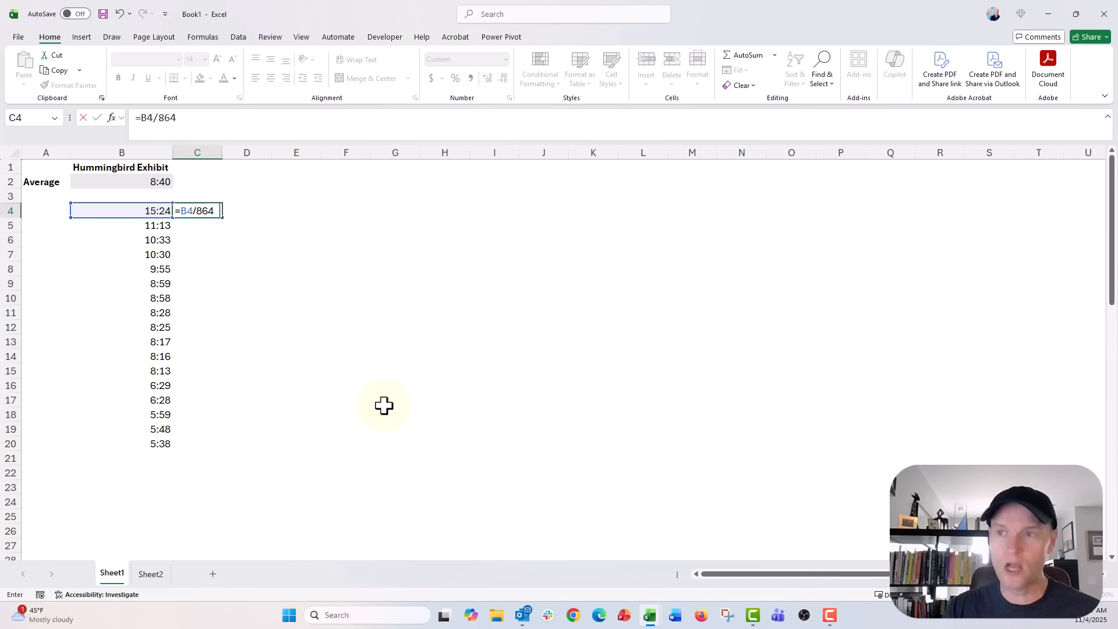
type("00*1440")
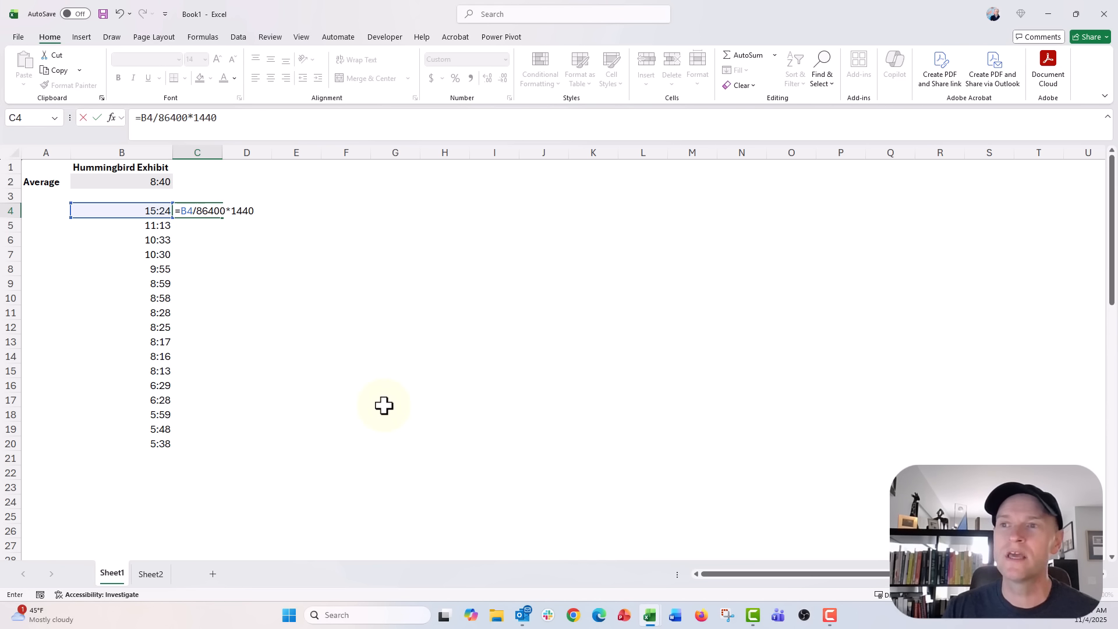
key("Return")
key("Up")
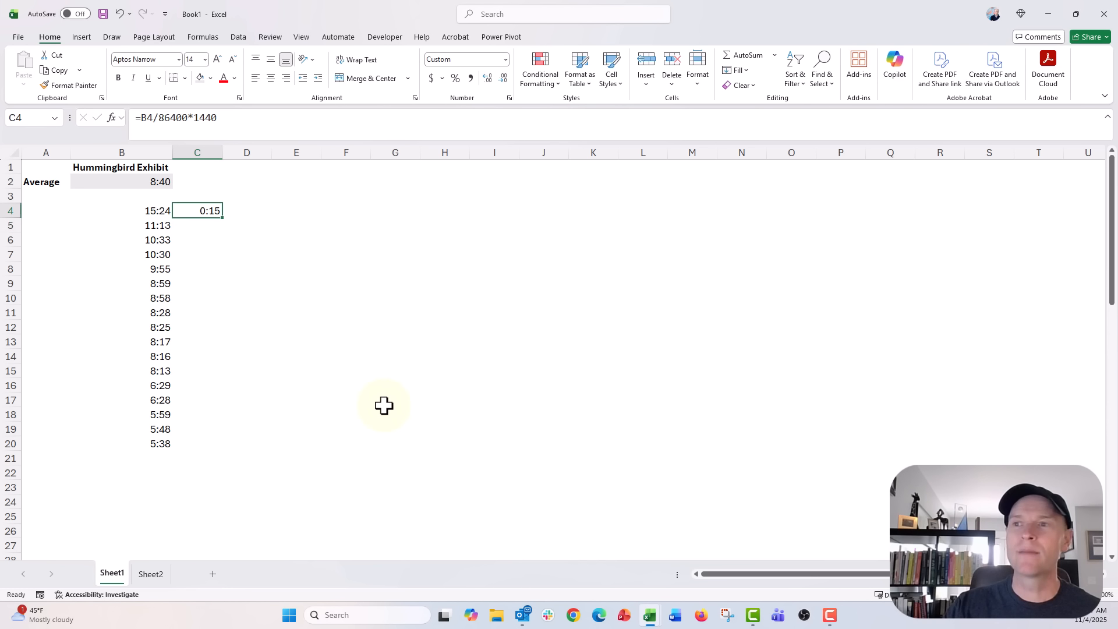
left_click_drag(222, 218, 220, 449)
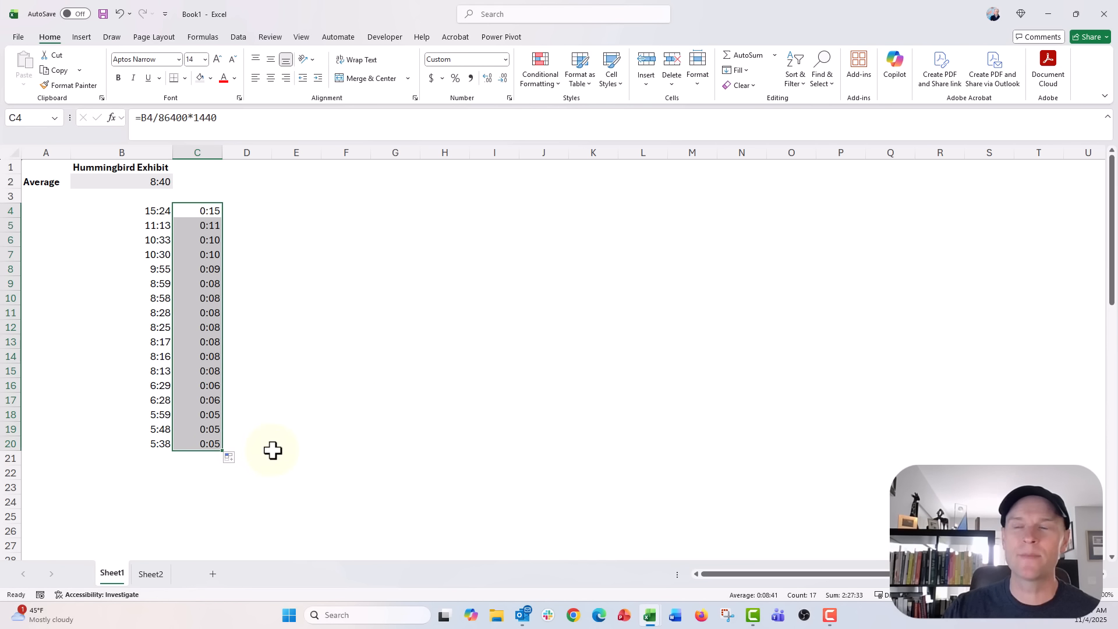
Step: Apply the custom mm:ss number format to the converted times in C4:C20
left_click(505, 59)
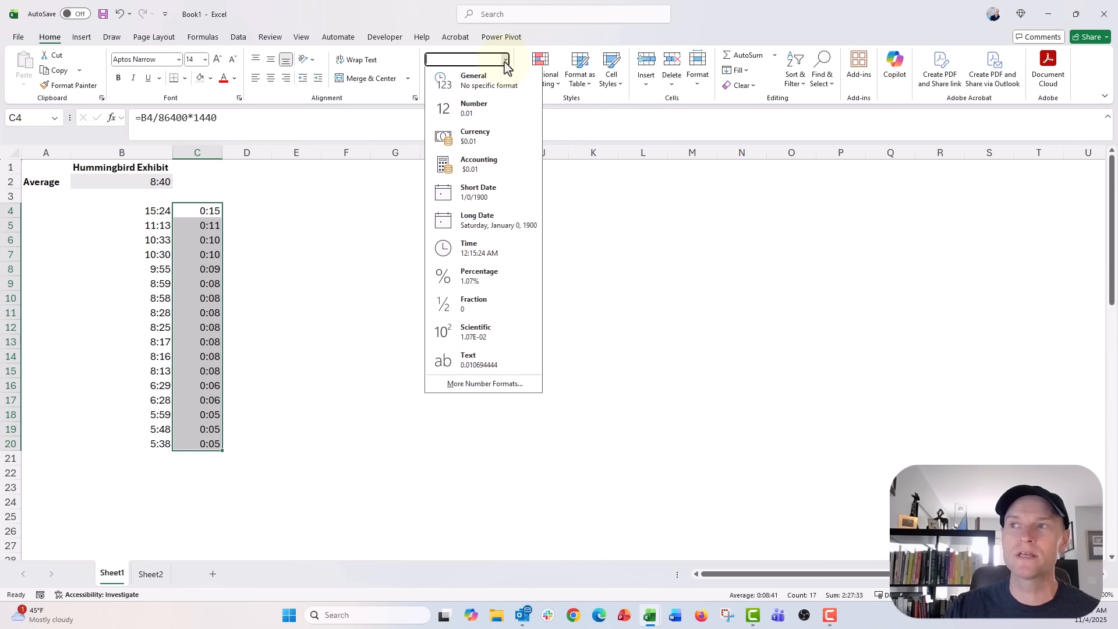
left_click(498, 386)
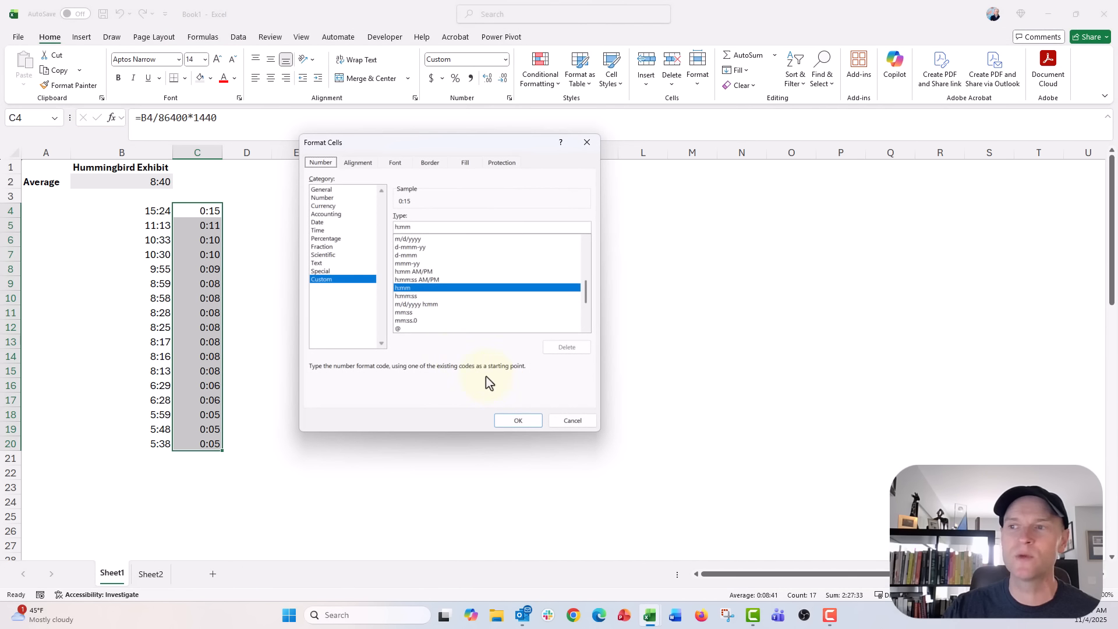
left_click(410, 315)
left_click(514, 420)
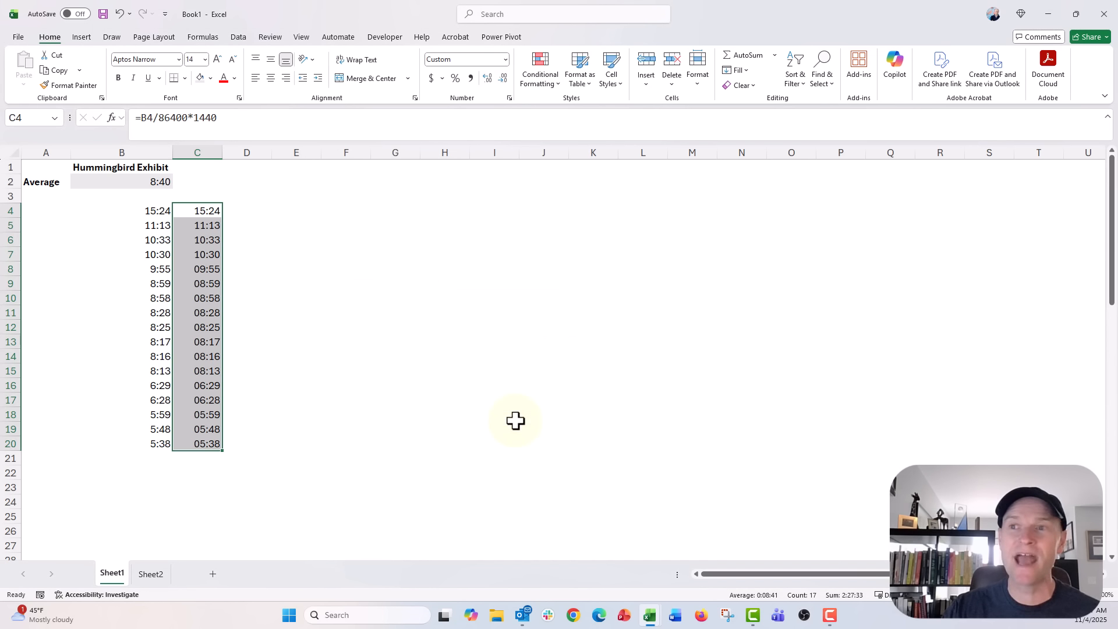
Step: Enter the formula =AVERAGE(C4:C20) in cell C2 to average the converted times
left_click(196, 181)
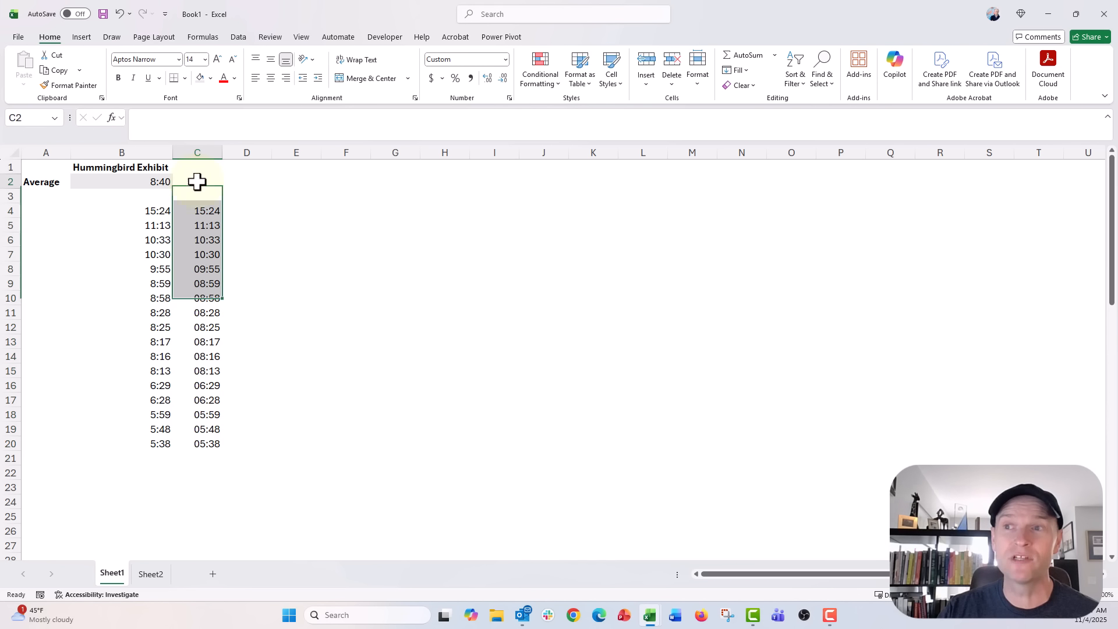
type("=average(")
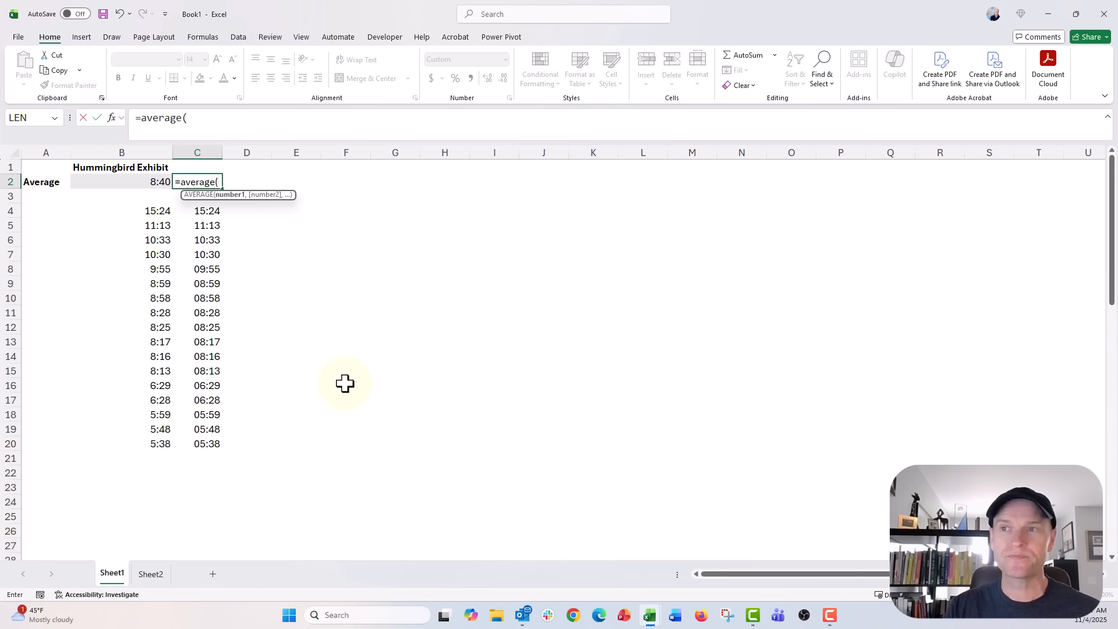
key("Down")
key("Down")
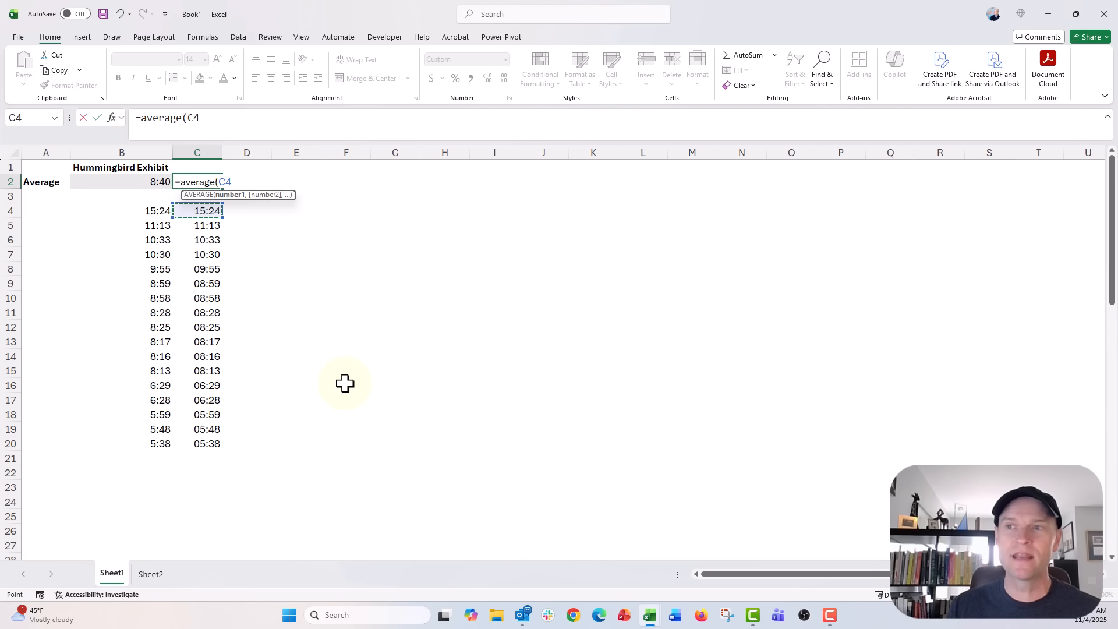
key("ctrl+shift+Down")
type(")")
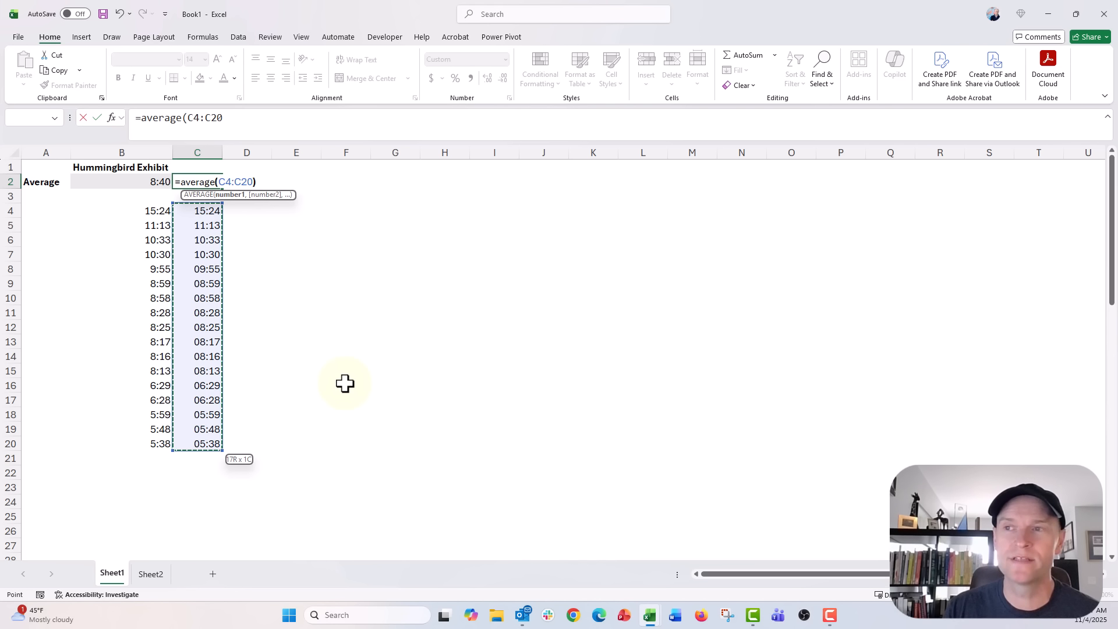
key("Return")
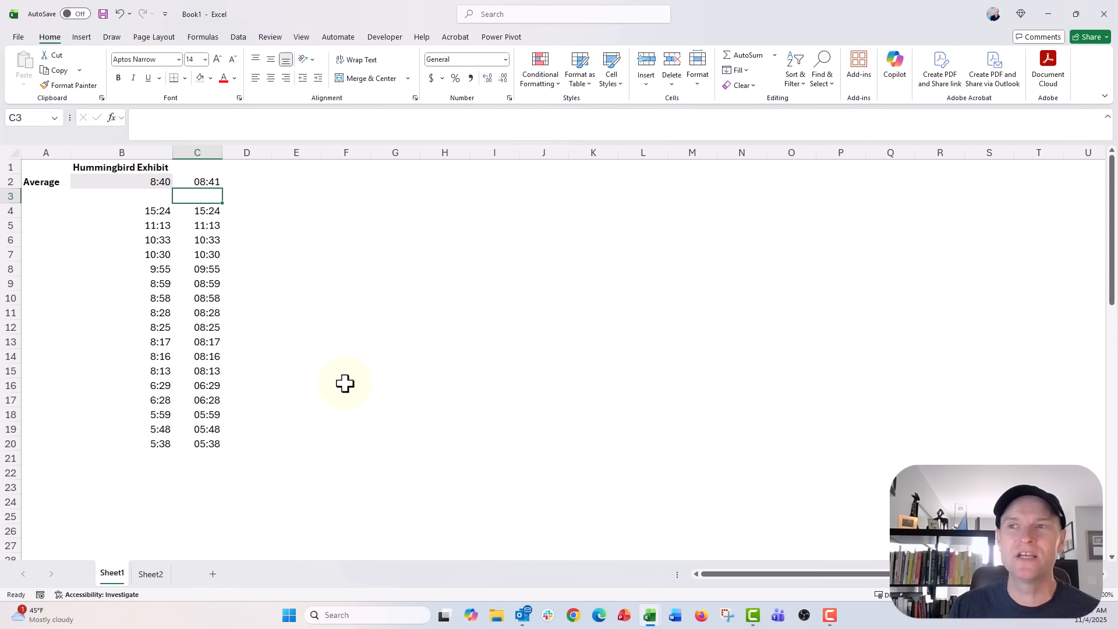
Step: Apply the custom mm:ss number format to the average in cell C2
key("Up")
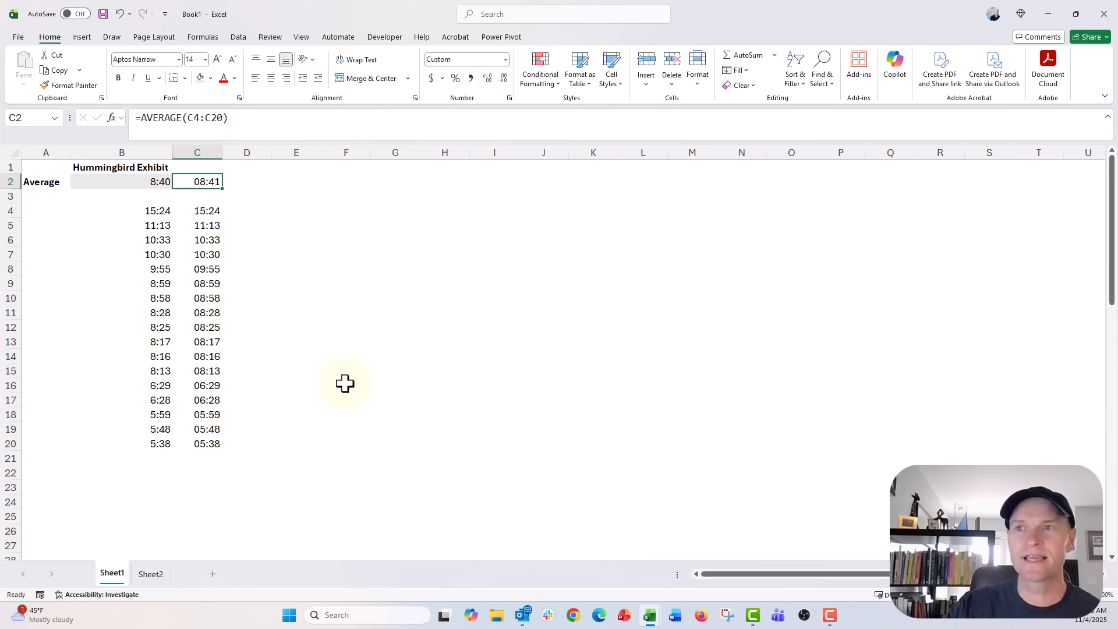
left_click(505, 60)
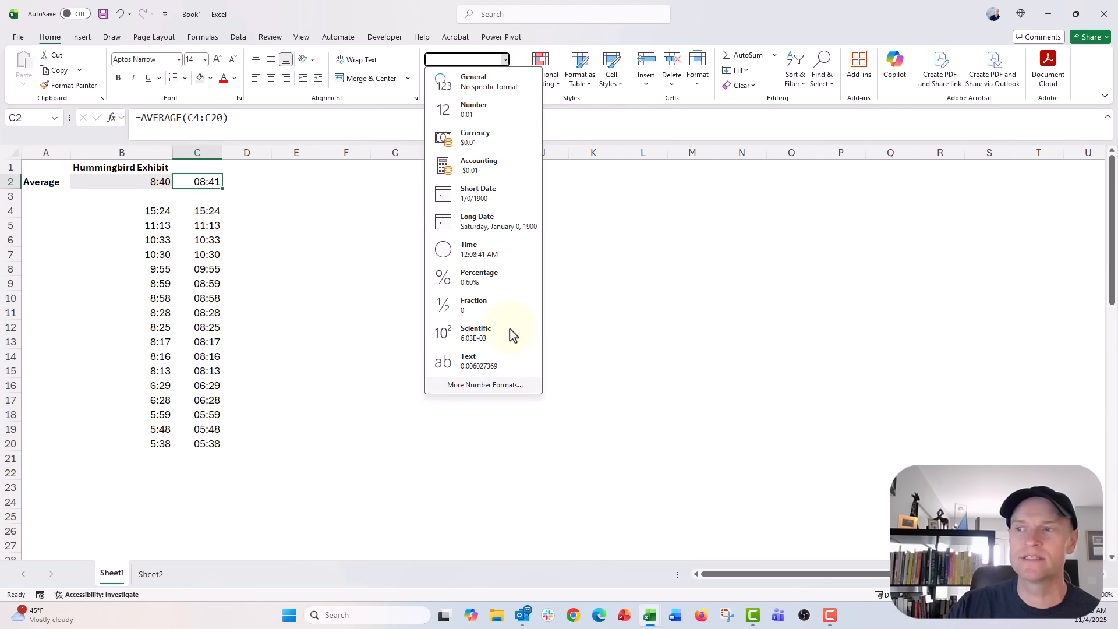
left_click(512, 387)
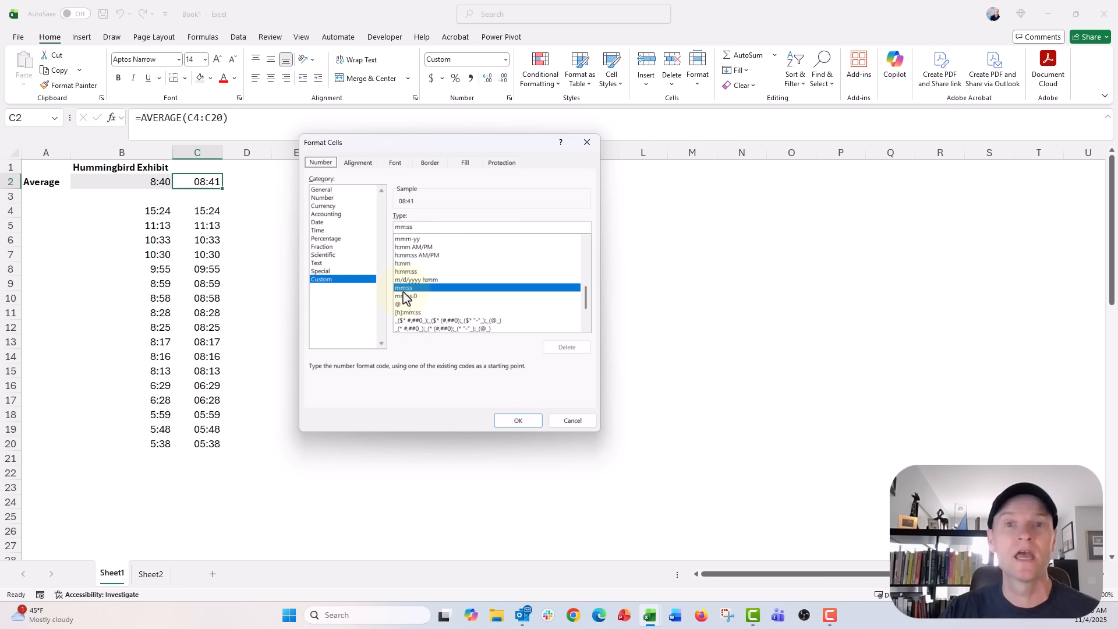
left_click(504, 424)
left_click(299, 289)
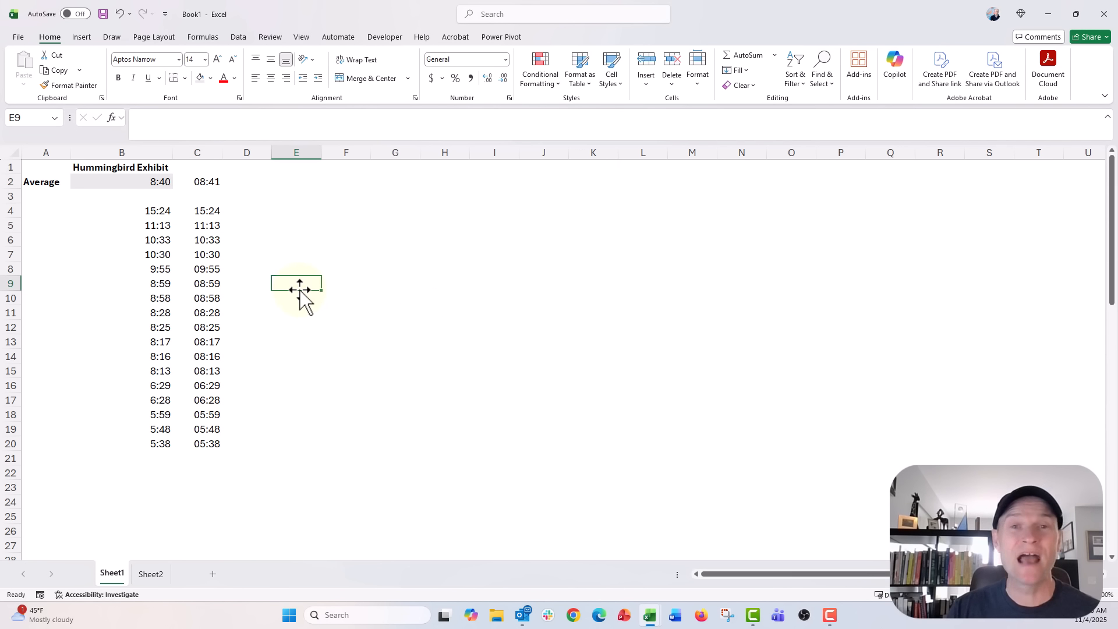